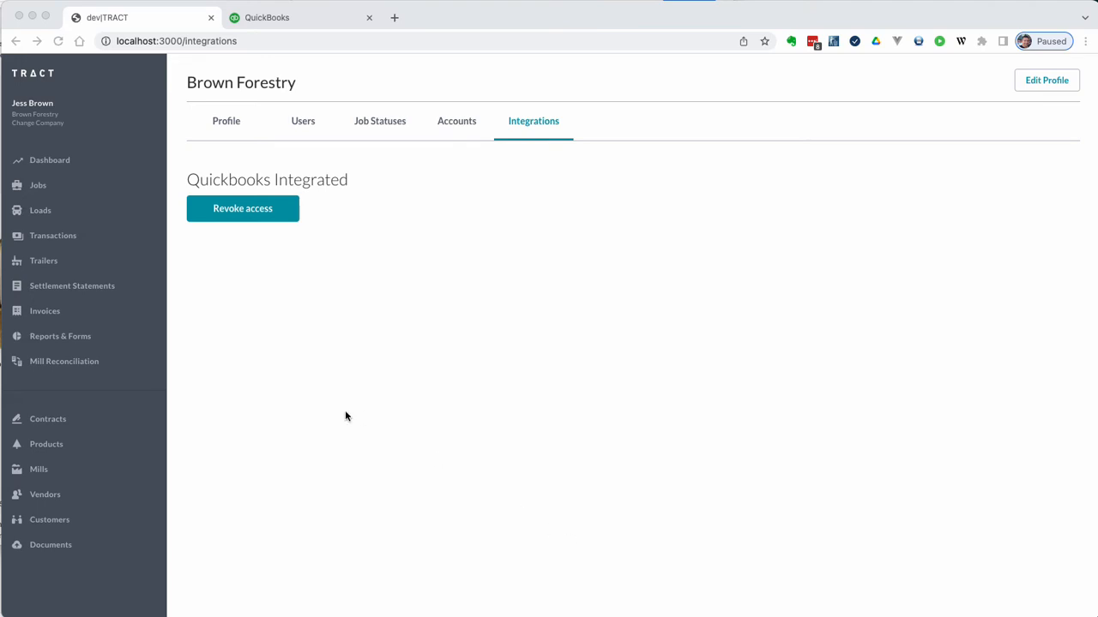
In the settlement statements, select only statement 34 for Test Logger and prepare it for sending to Quickbooks.
click(74, 287)
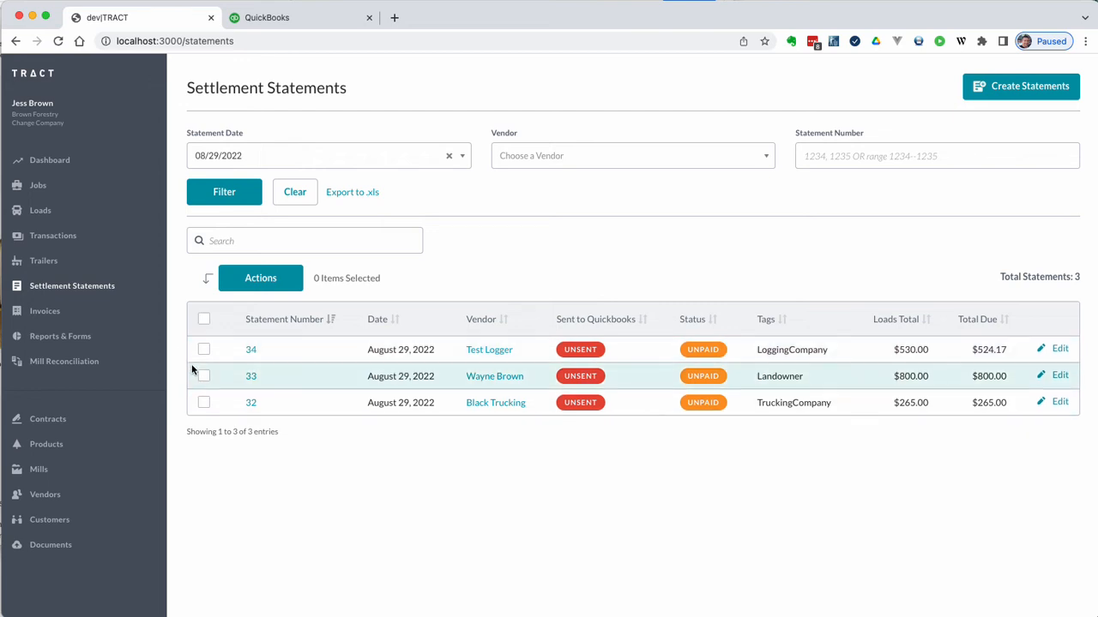
click(203, 320)
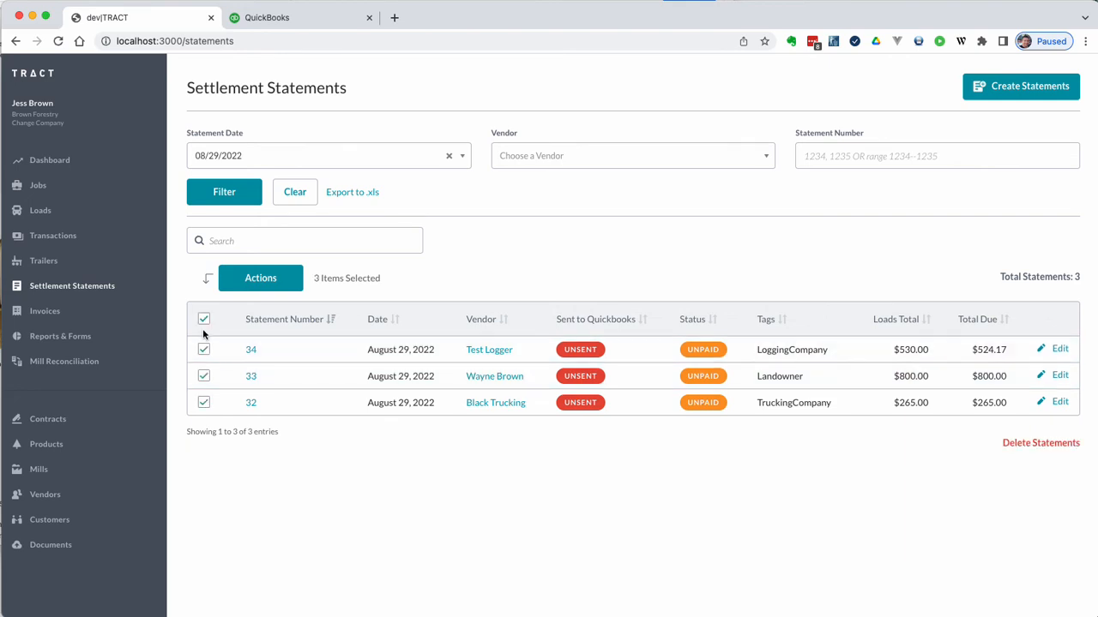
click(204, 324)
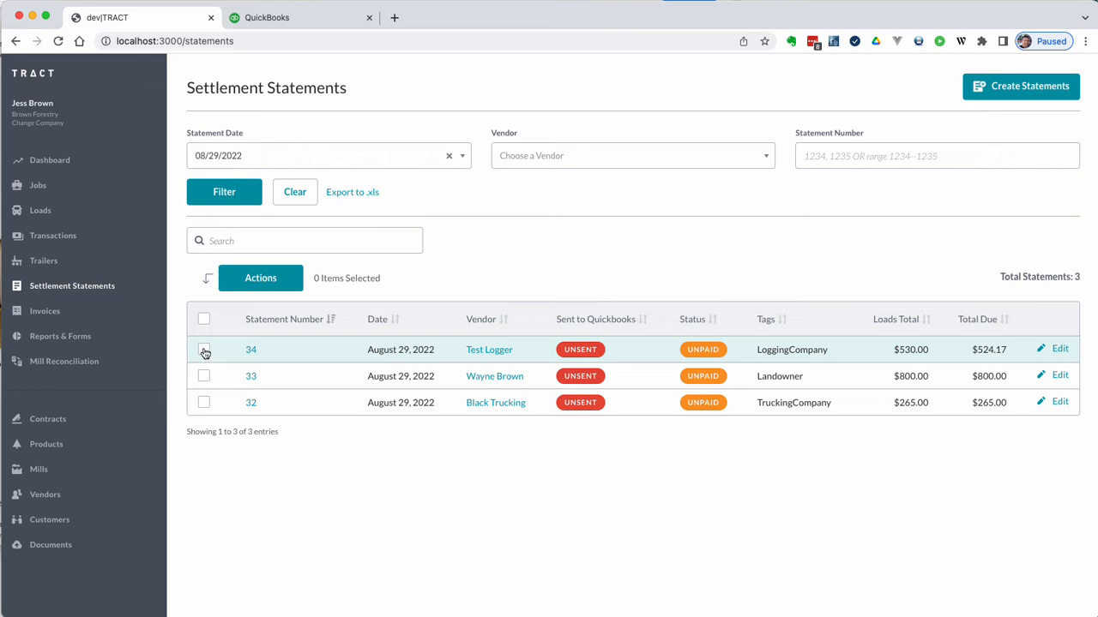
click(204, 350)
click(269, 287)
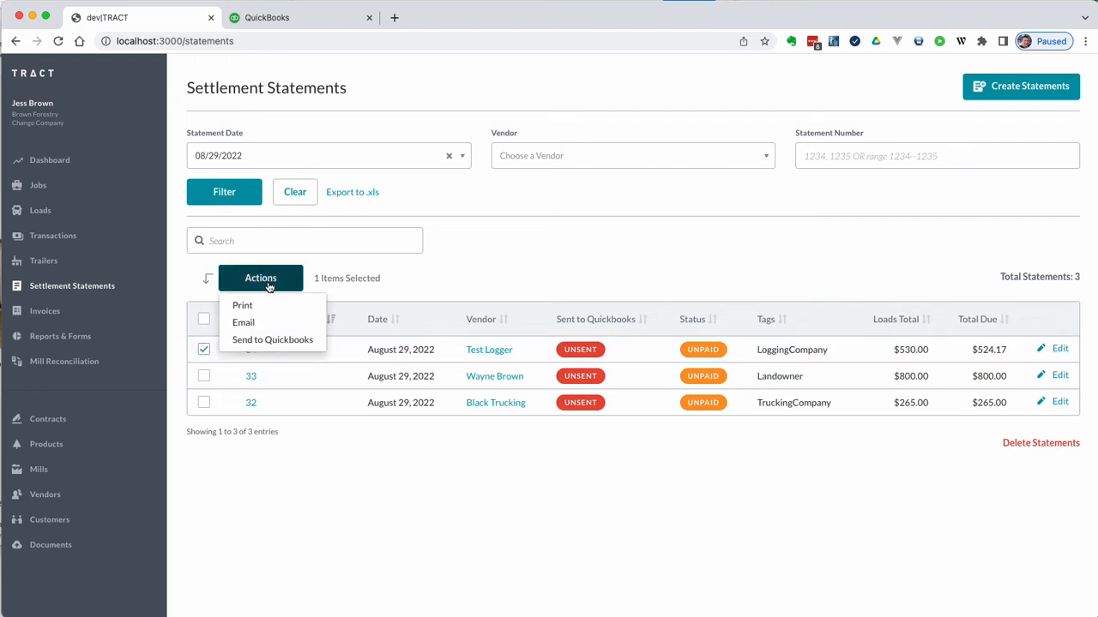
click(253, 344)
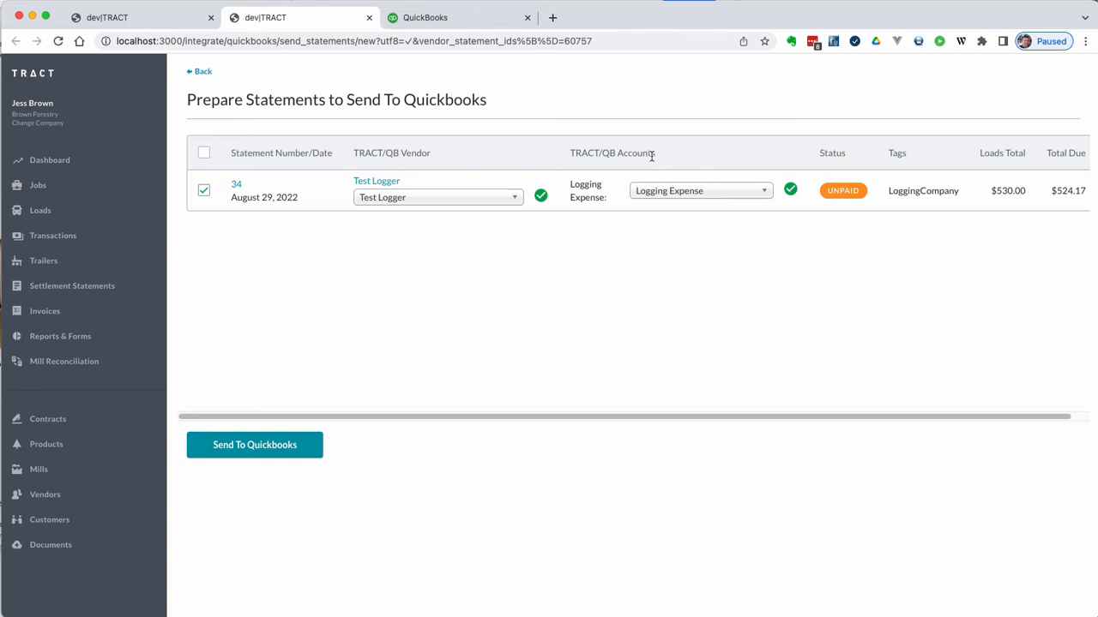
Examine the QuickBooks vendor and Logging Expense account choices available for statement 34, leaving the current mappings in place.
click(379, 200)
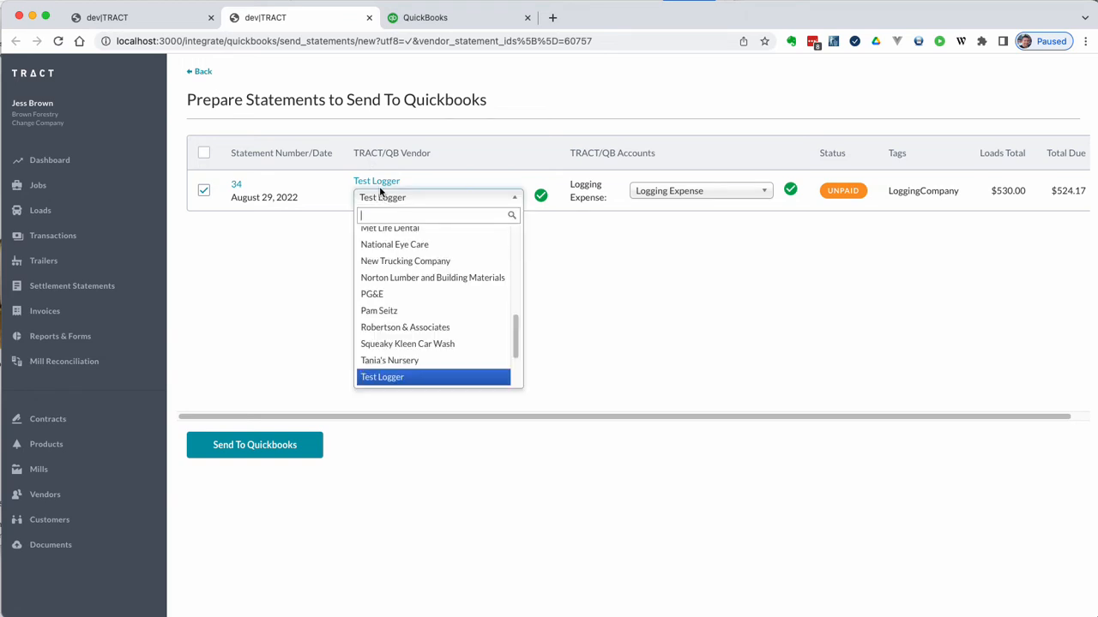
scroll(410, 295, up, 5)
scroll(411, 298, up, 5)
scroll(412, 296, down, 15)
scroll(411, 295, up, 15)
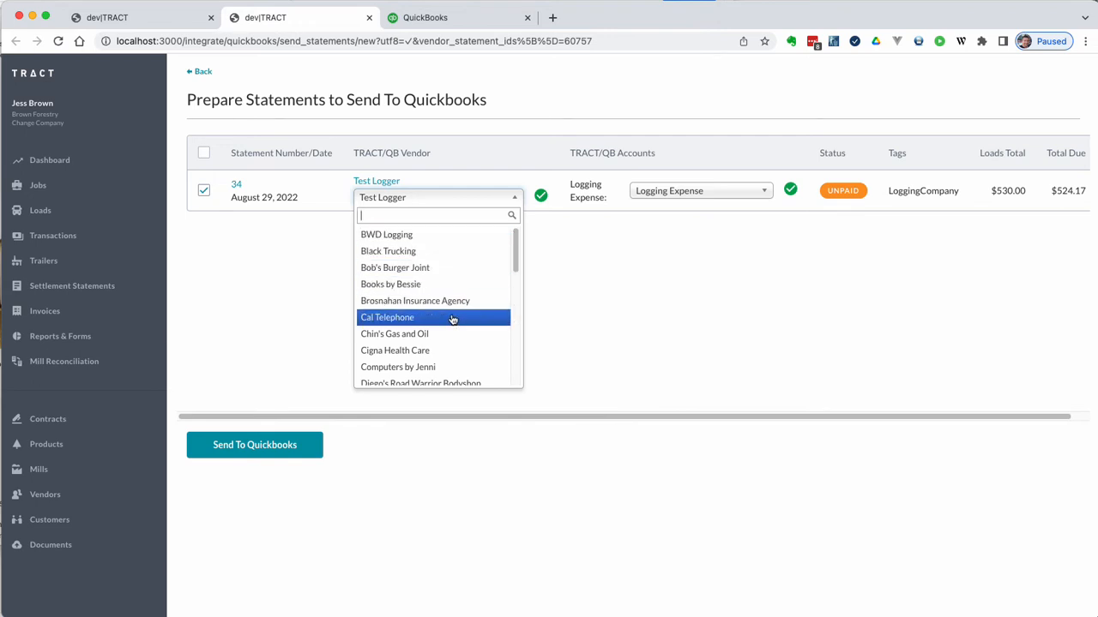
click(410, 205)
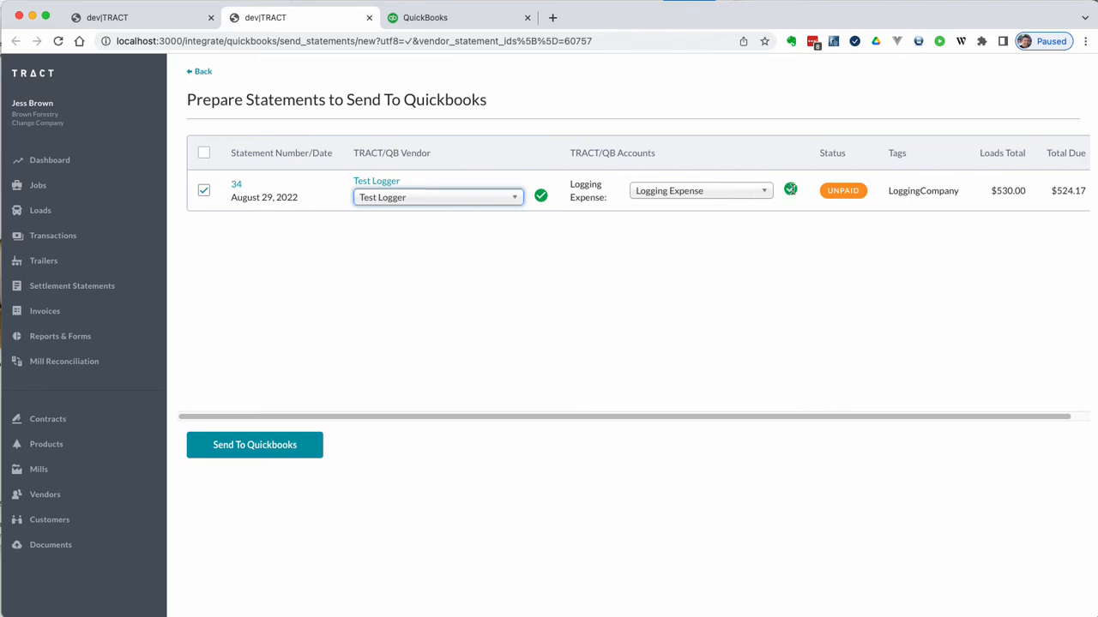
click(734, 197)
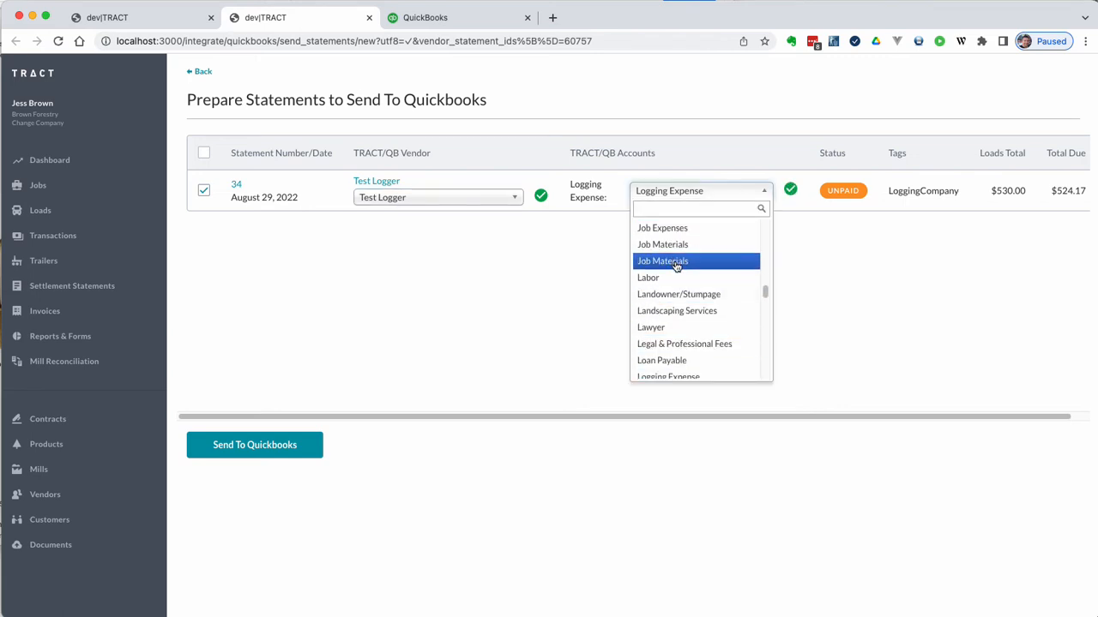
scroll(678, 268, up, 10)
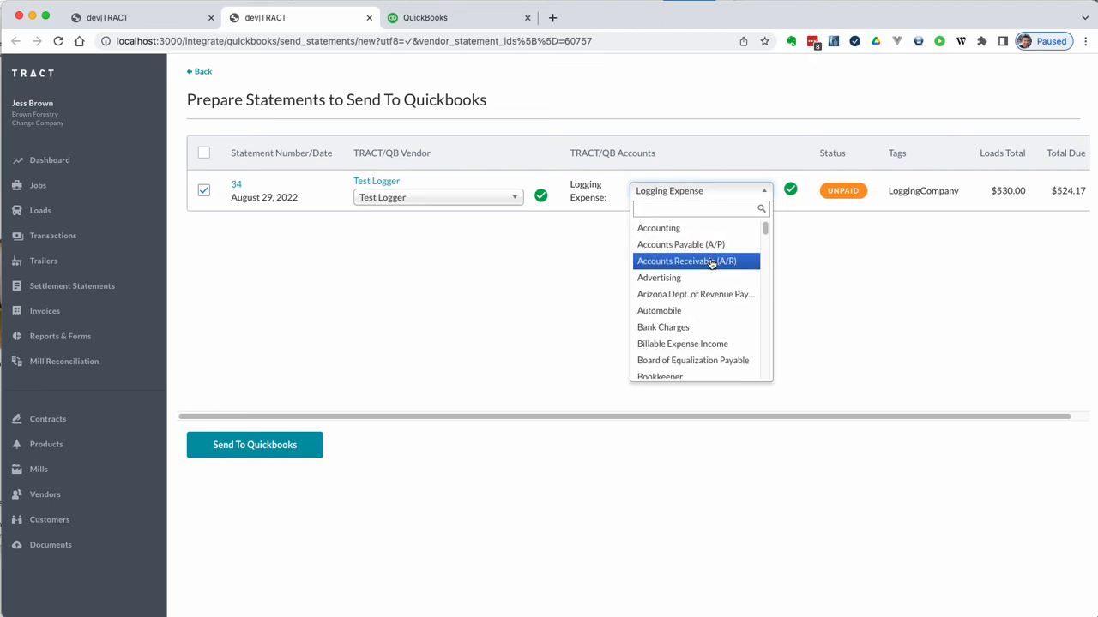
key(Escape)
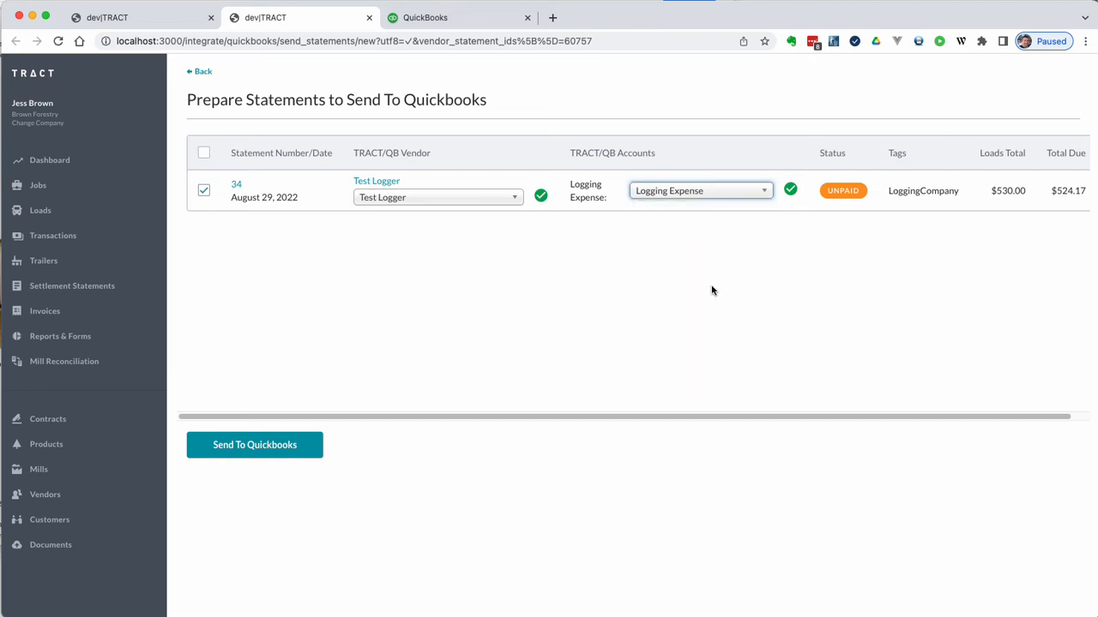
click(410, 201)
scroll(433, 251, up, 5)
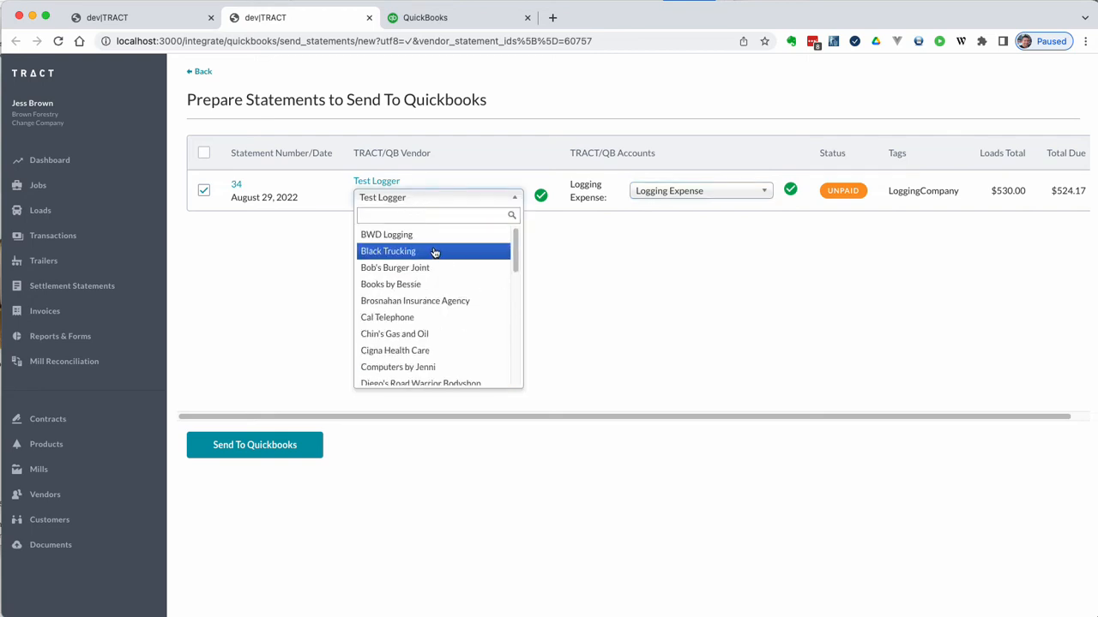
click(655, 301)
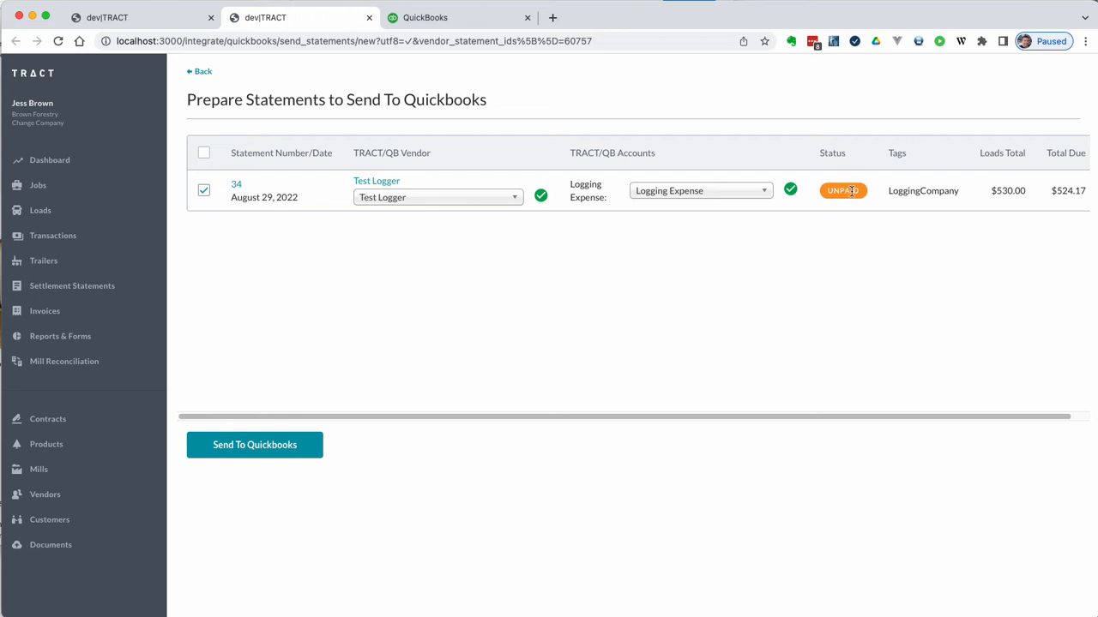
Check the total due on statement 34 and send the statement to Quickbooks.
drag(1059, 192, 1090, 196)
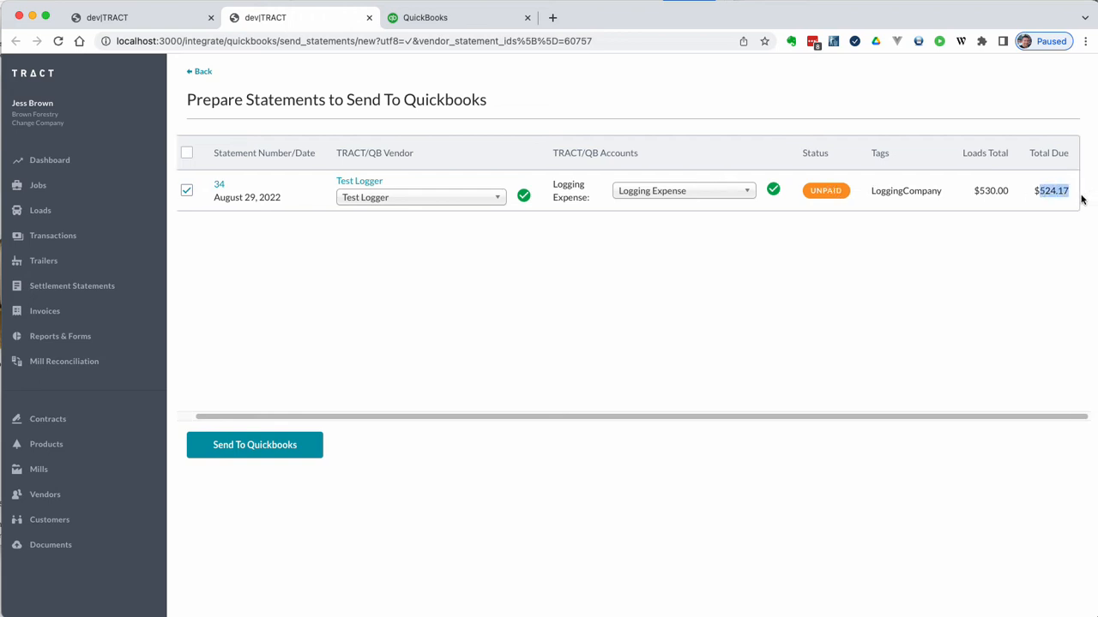
click(299, 450)
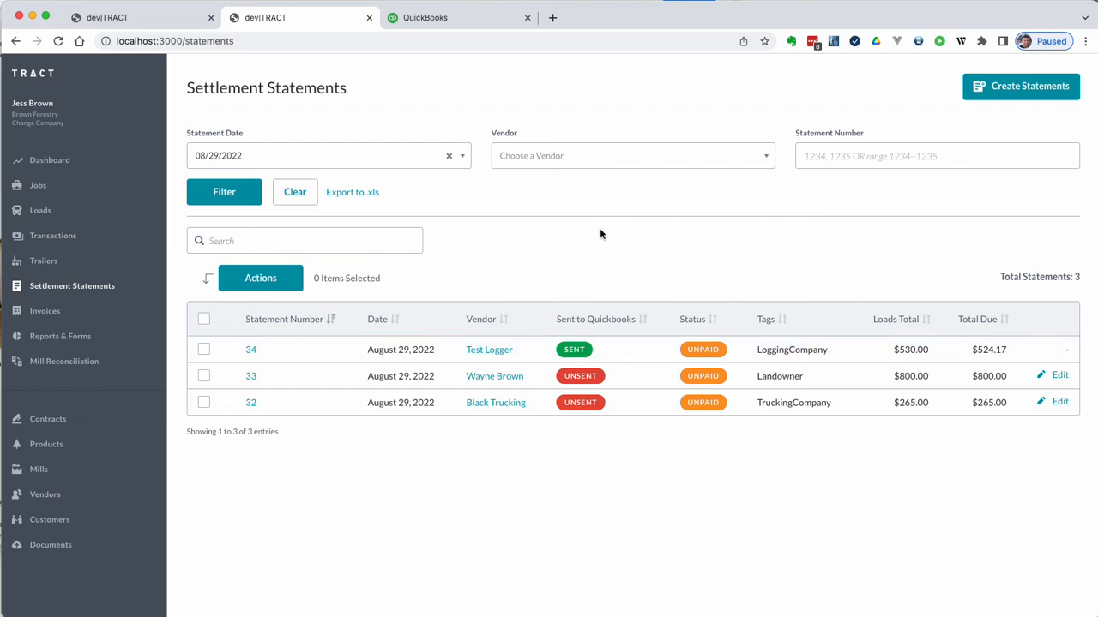
Switch to QuickBooks and open the vendor Test Logger's transaction list to check the 08/29/2022 bill.
click(463, 17)
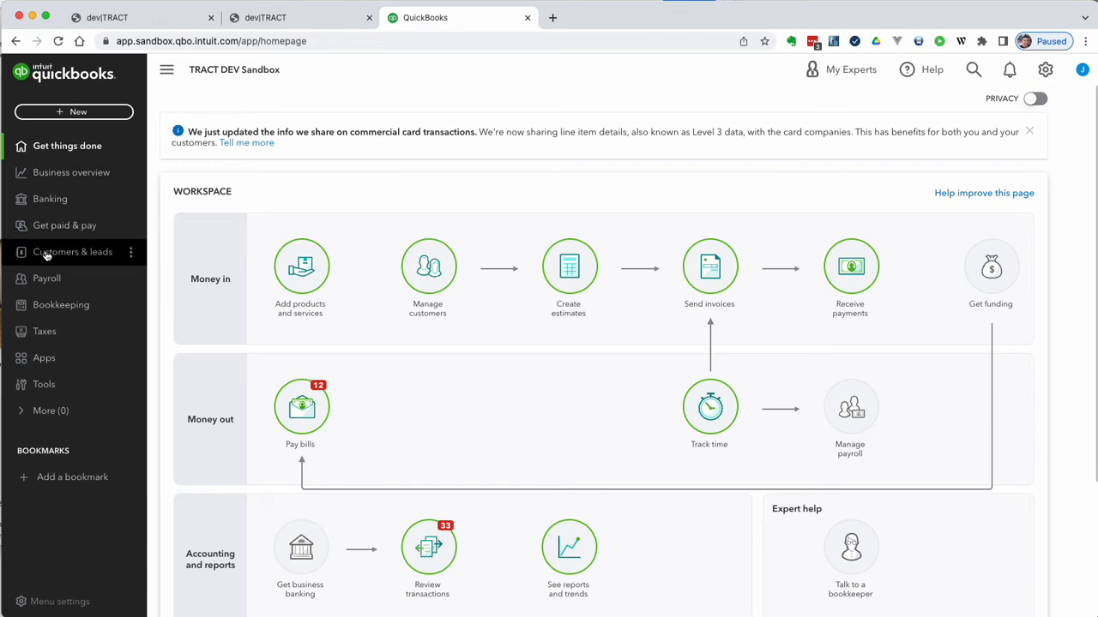
click(69, 386)
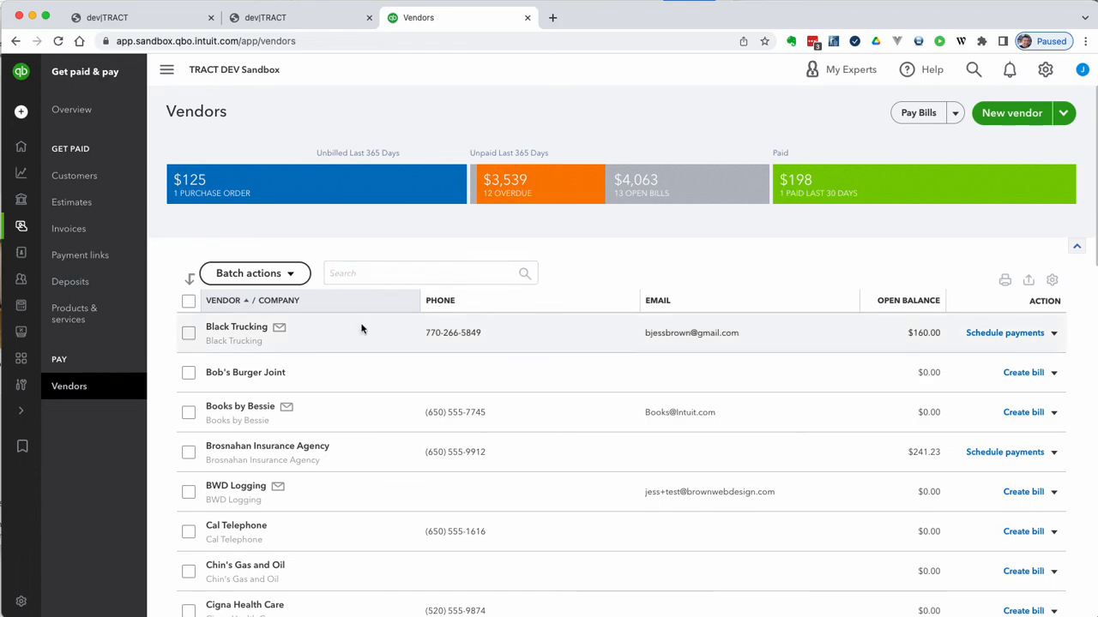
scroll(361, 328, down, 10)
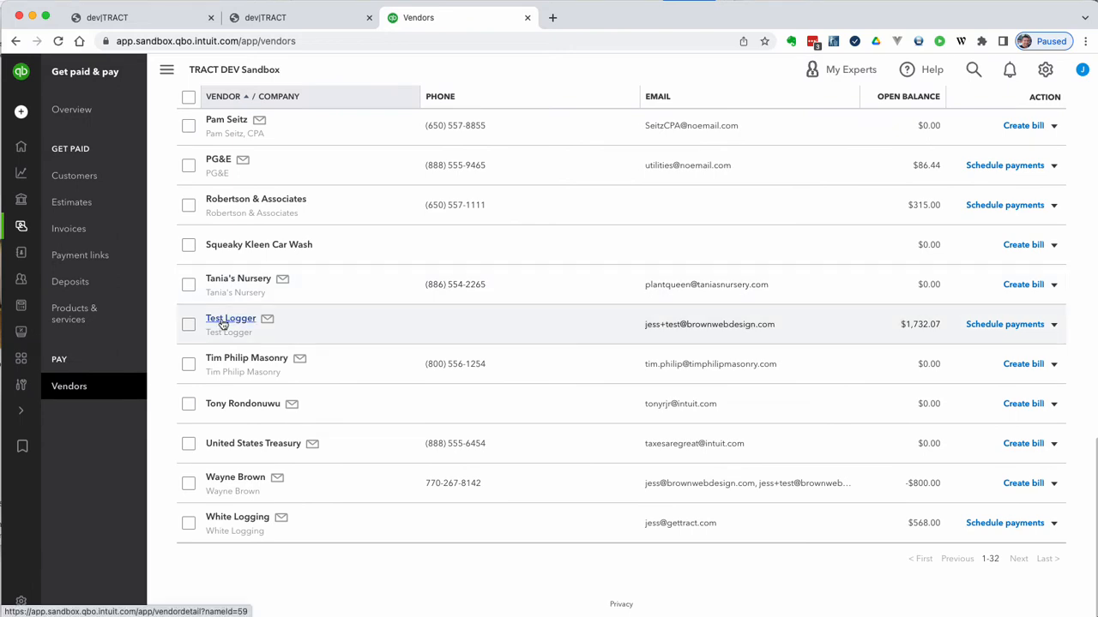
click(225, 320)
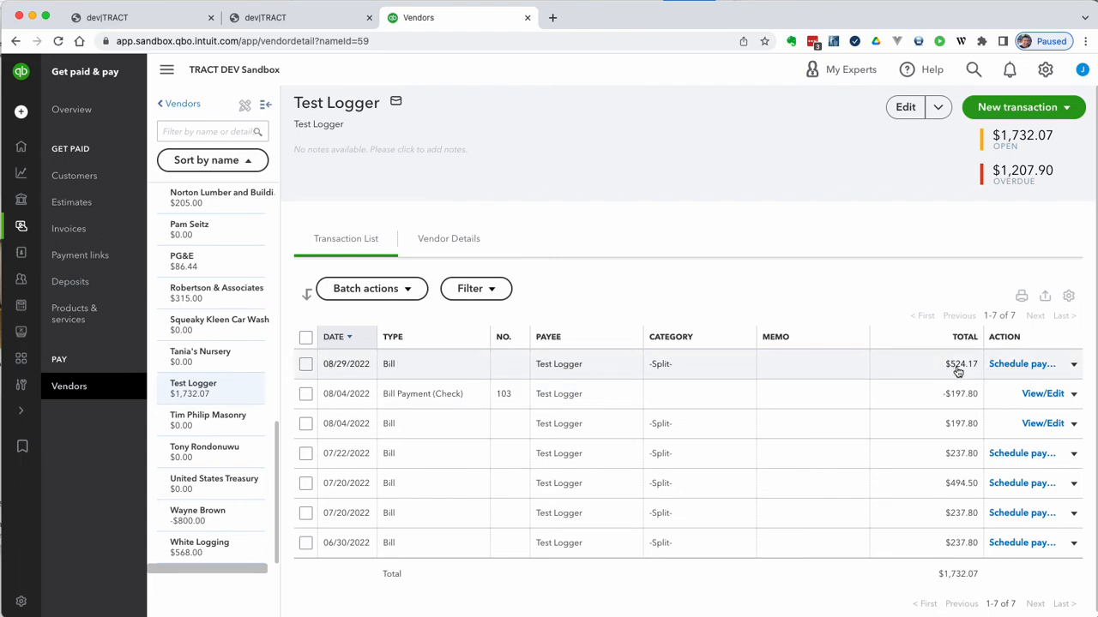
Pay Test Logger's bill due 08/29/2022 in full from the Checking account, and save the payment.
click(178, 104)
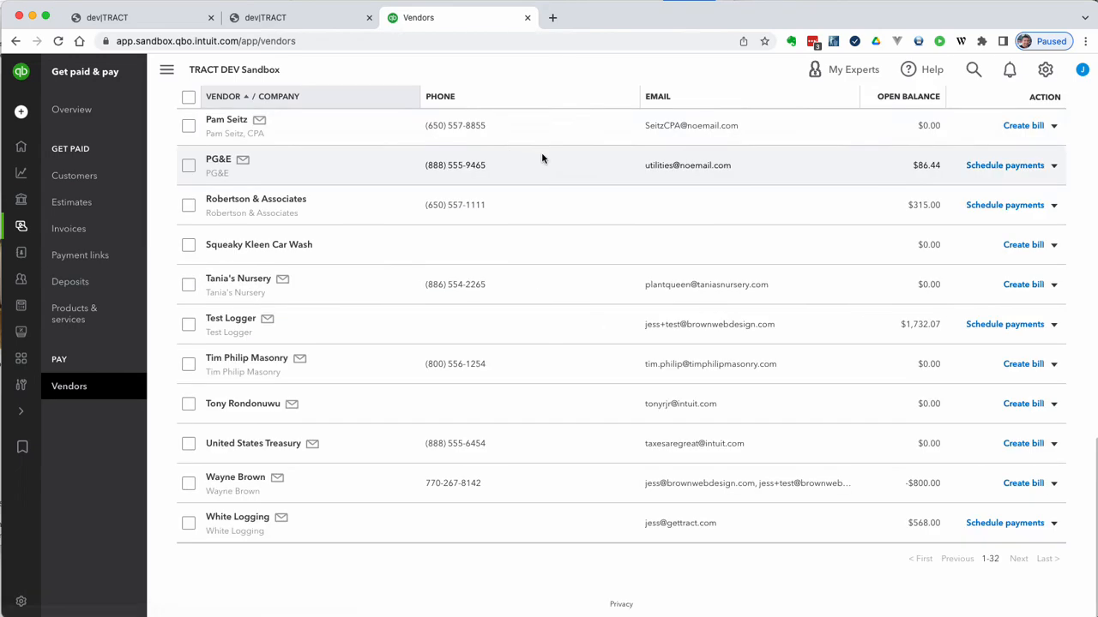
scroll(762, 223, up, 12)
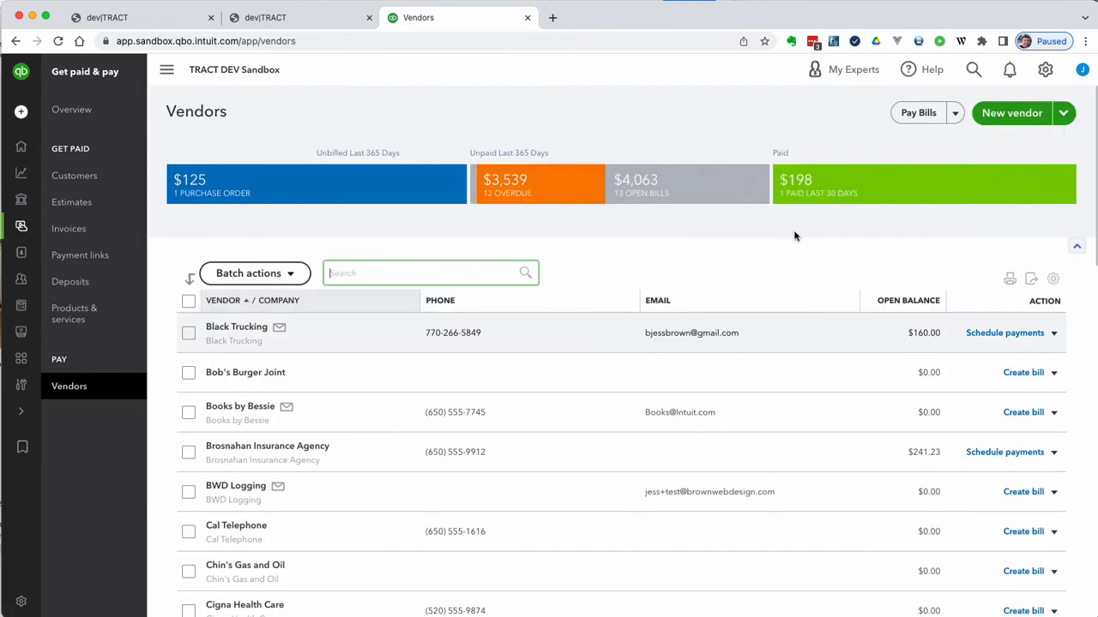
click(919, 113)
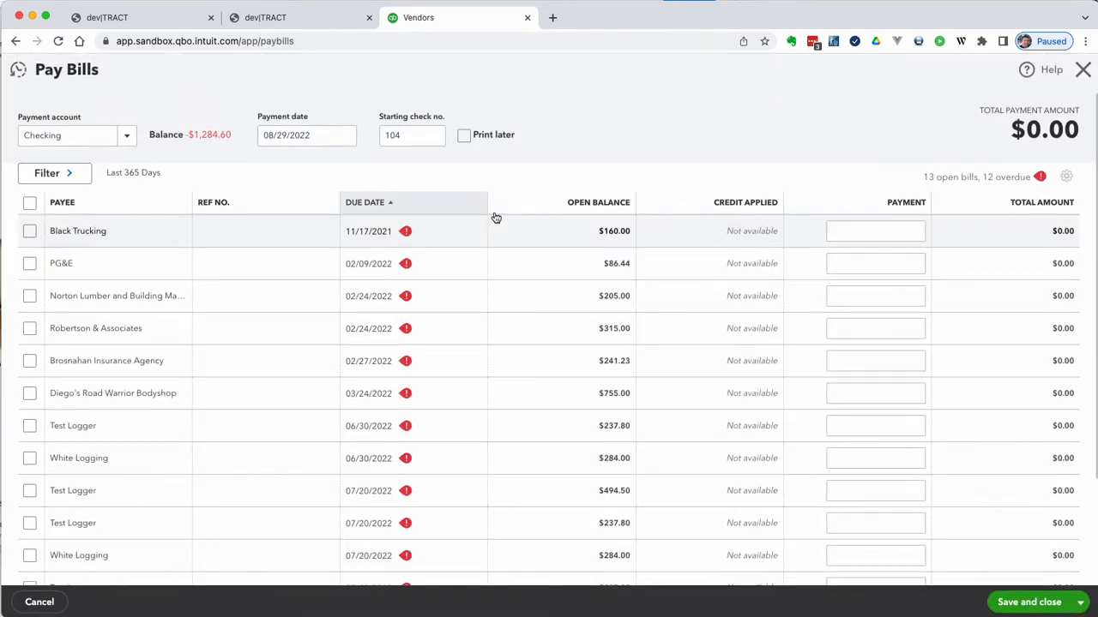
scroll(137, 277, down, 3)
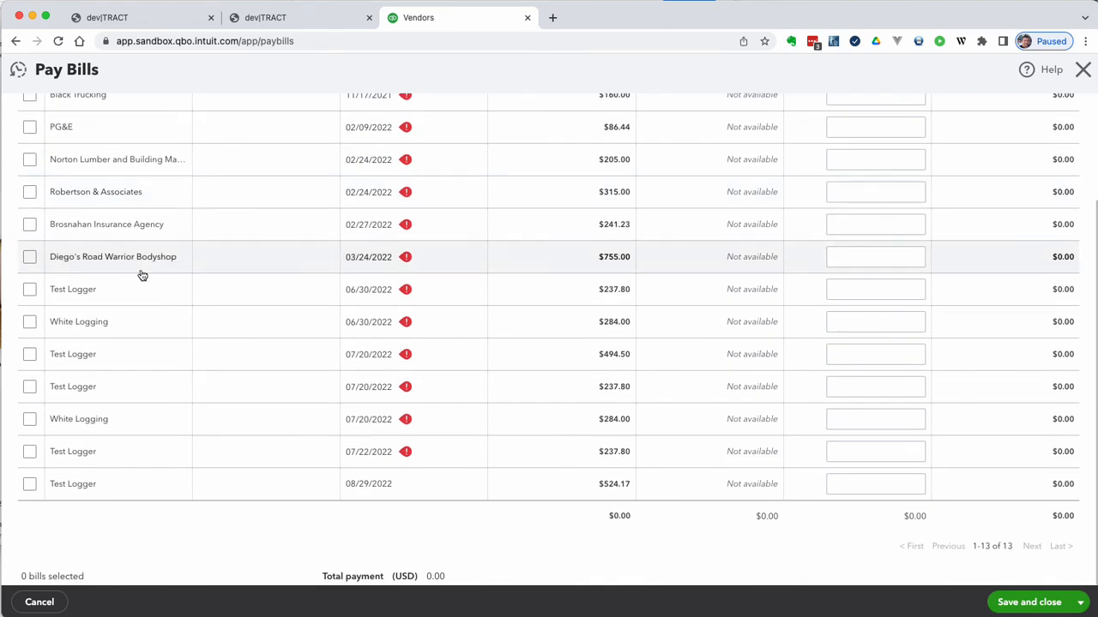
click(29, 486)
scroll(446, 511, down, 2)
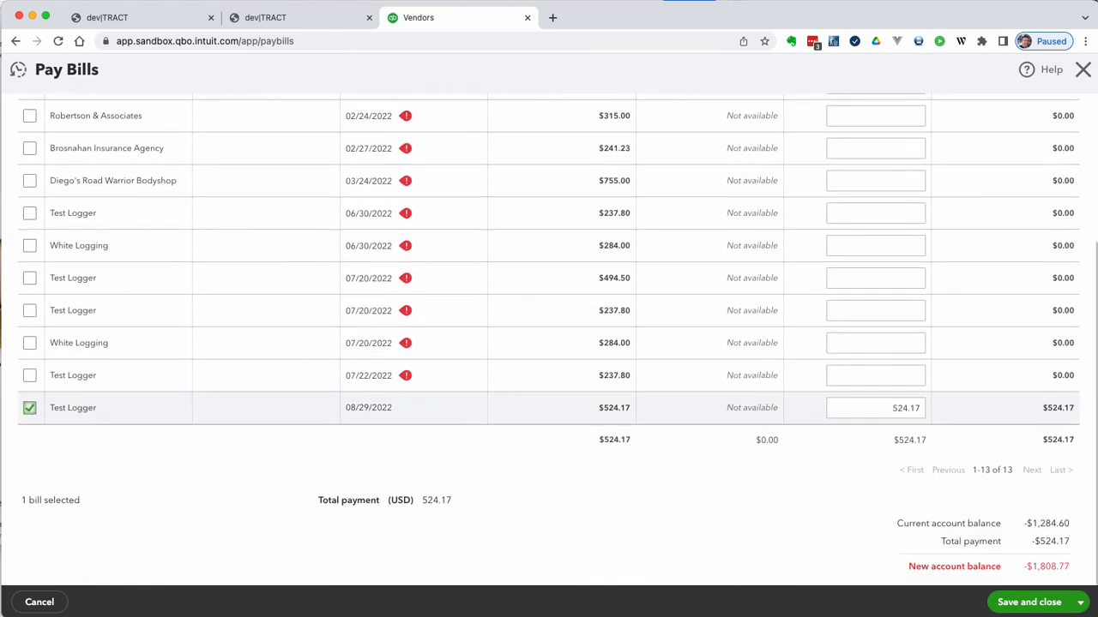
click(1016, 603)
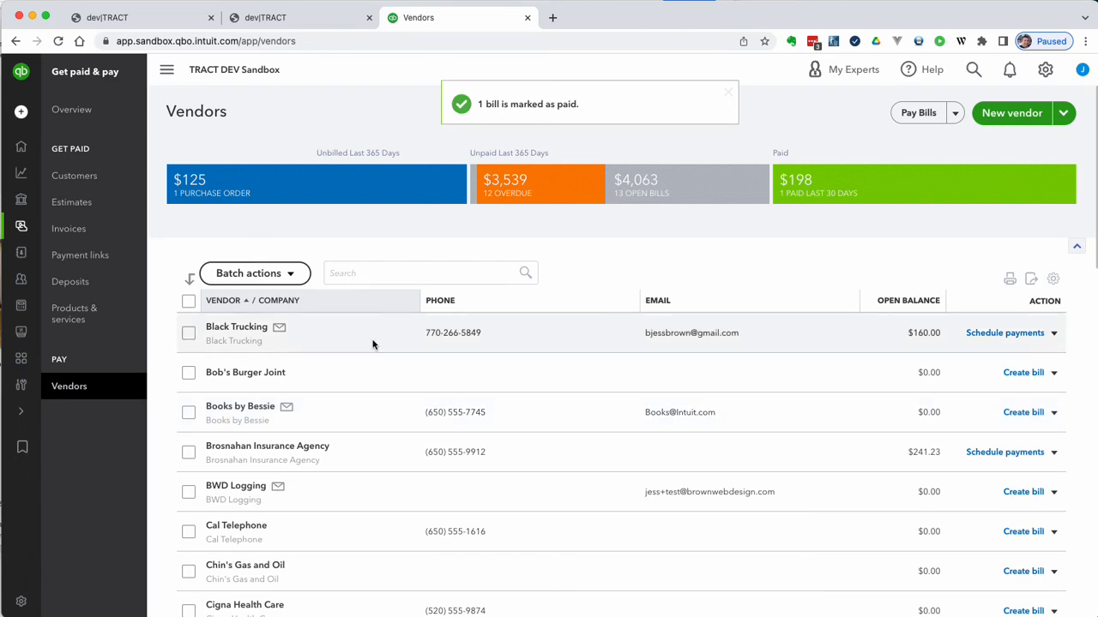
Check Test Logger's transactions for the bill payment, and return to the TRACT settlement statements to check statement 34.
click(380, 277)
scroll(381, 279, down, 10)
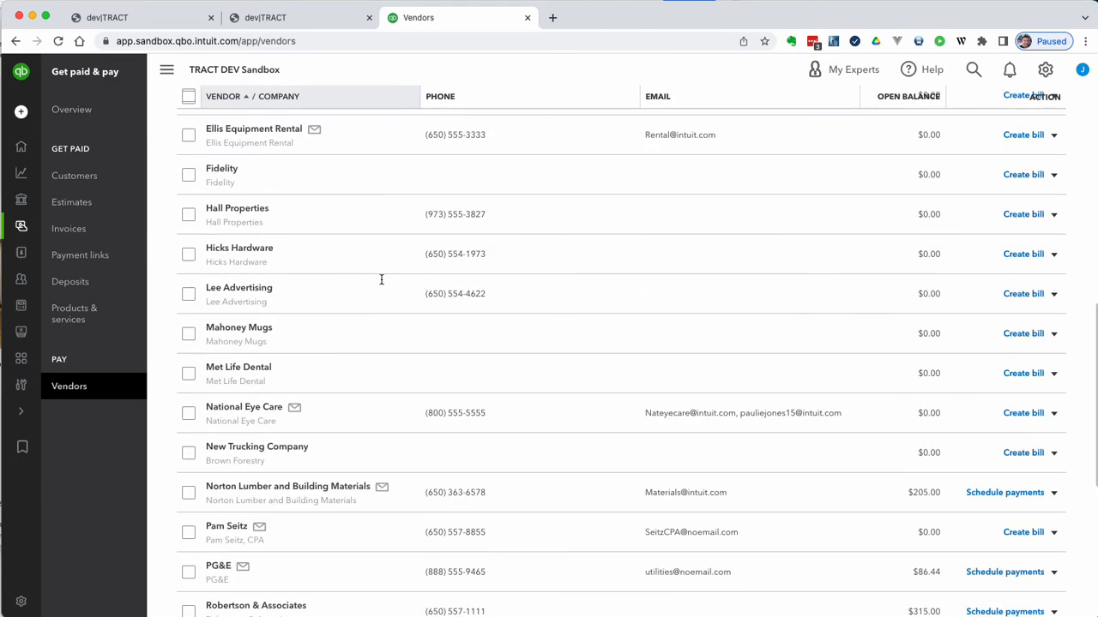
scroll(382, 280, down, 5)
click(230, 343)
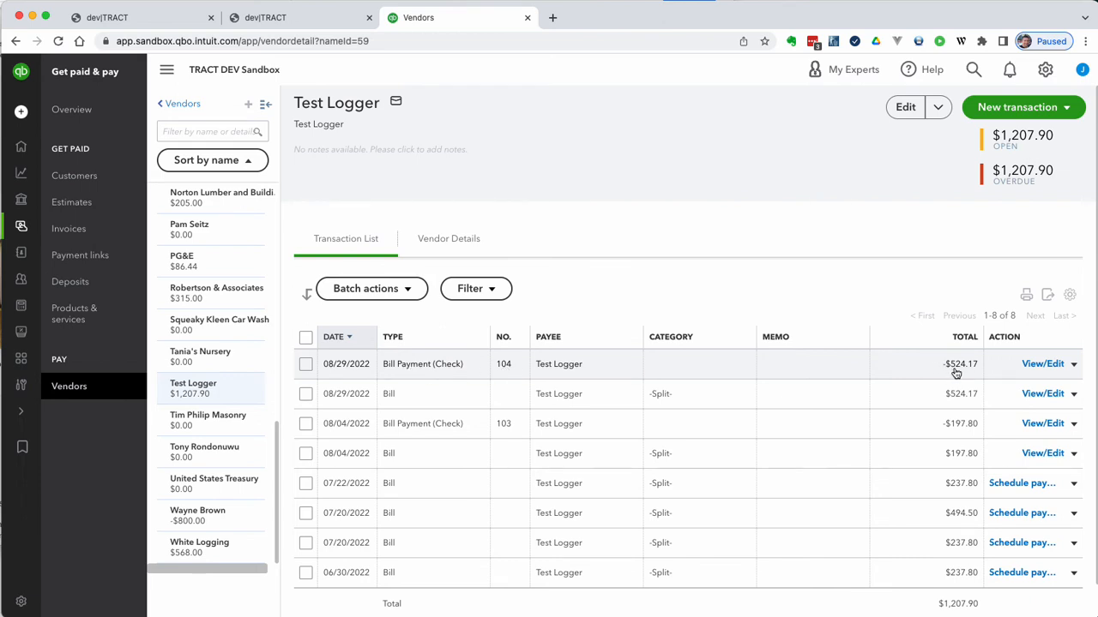
click(185, 22)
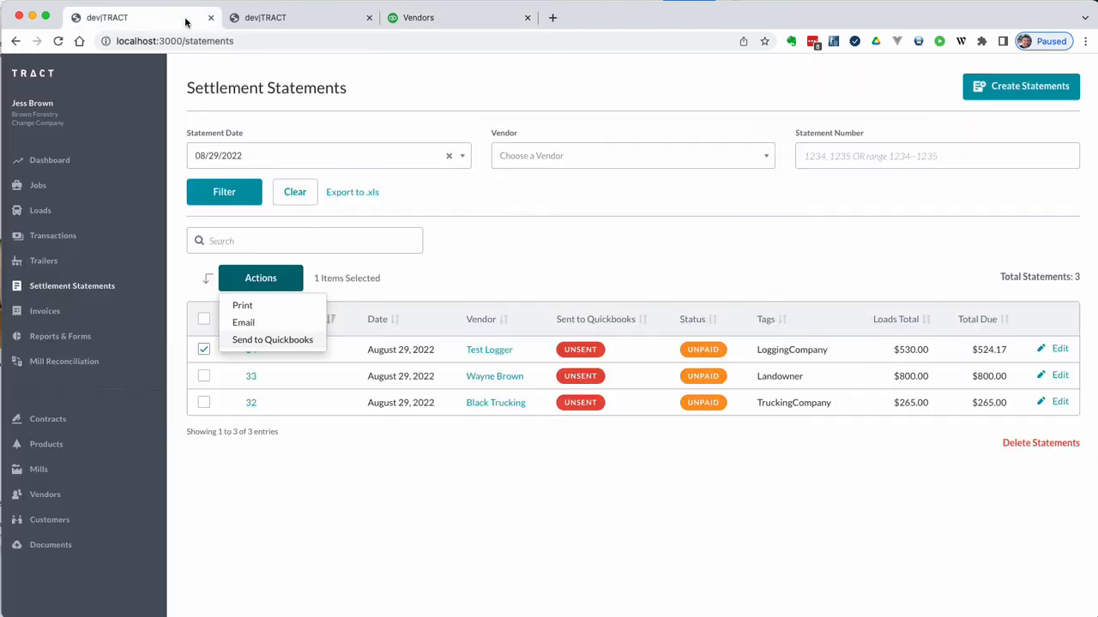
click(566, 237)
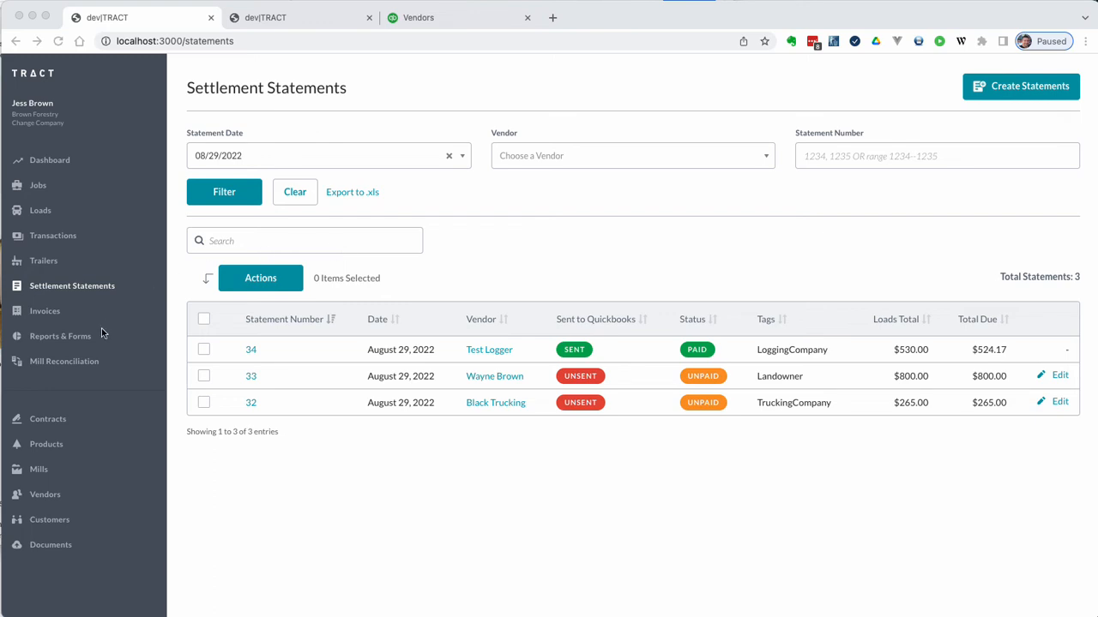
Open the in-progress mill reconciliation for New Urban Forestry - Athens and mark the New Test JOb ticket with scale number 889 as reconciled.
click(86, 369)
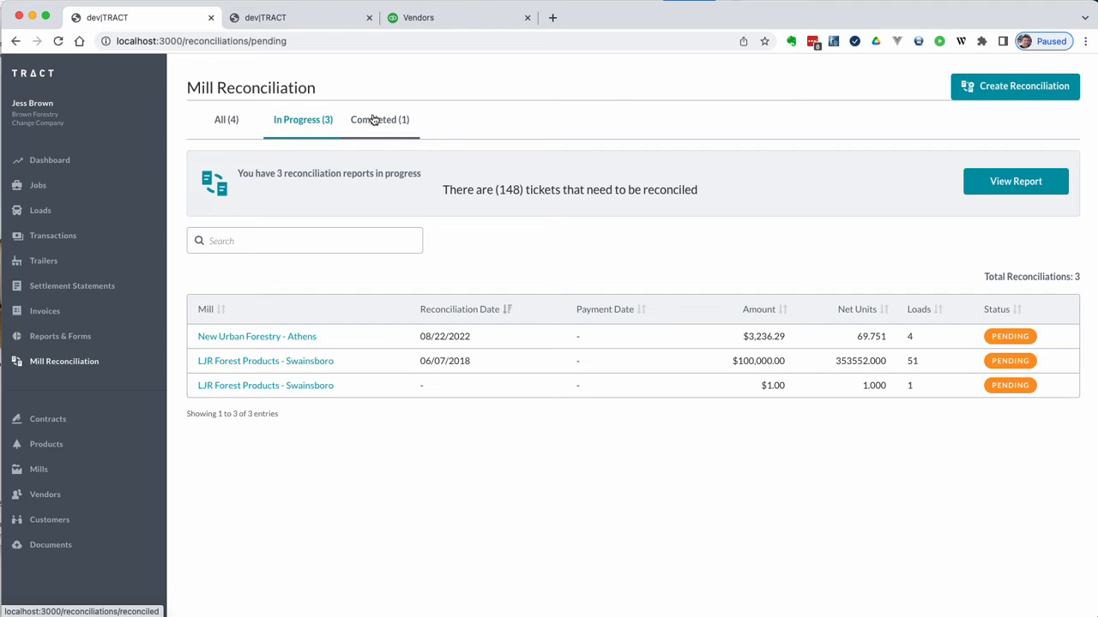
click(288, 126)
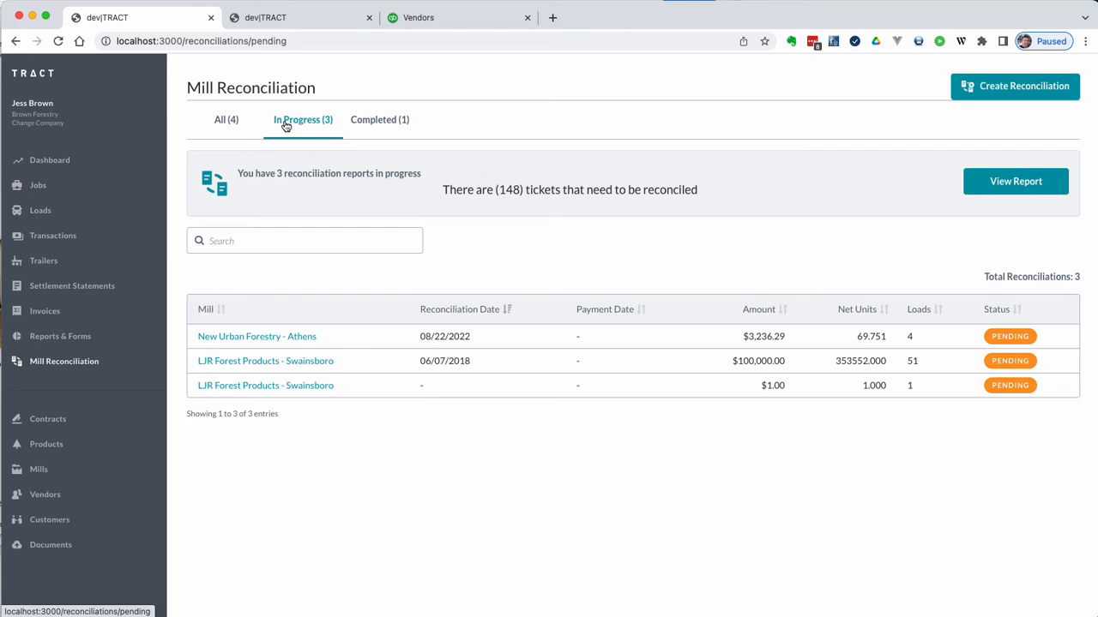
click(289, 128)
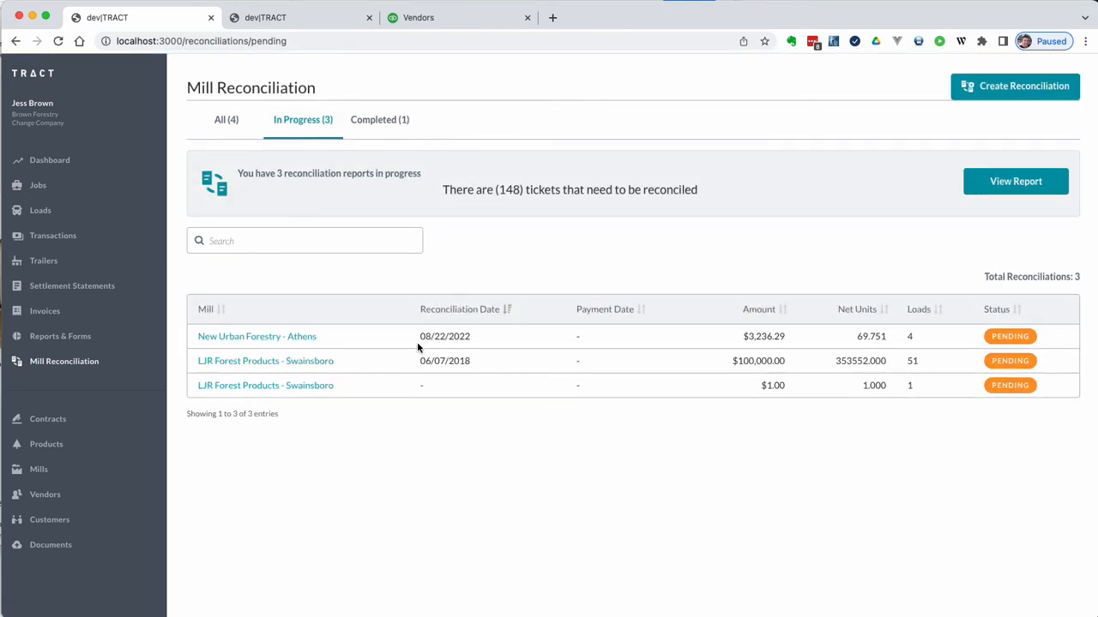
click(266, 338)
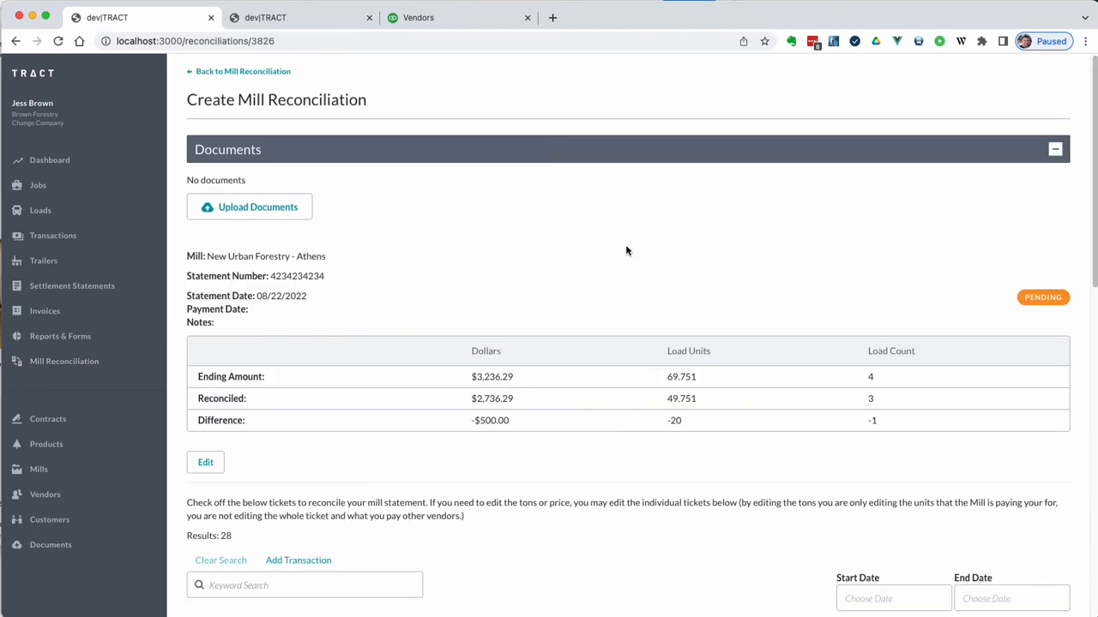
scroll(625, 248, down, 5)
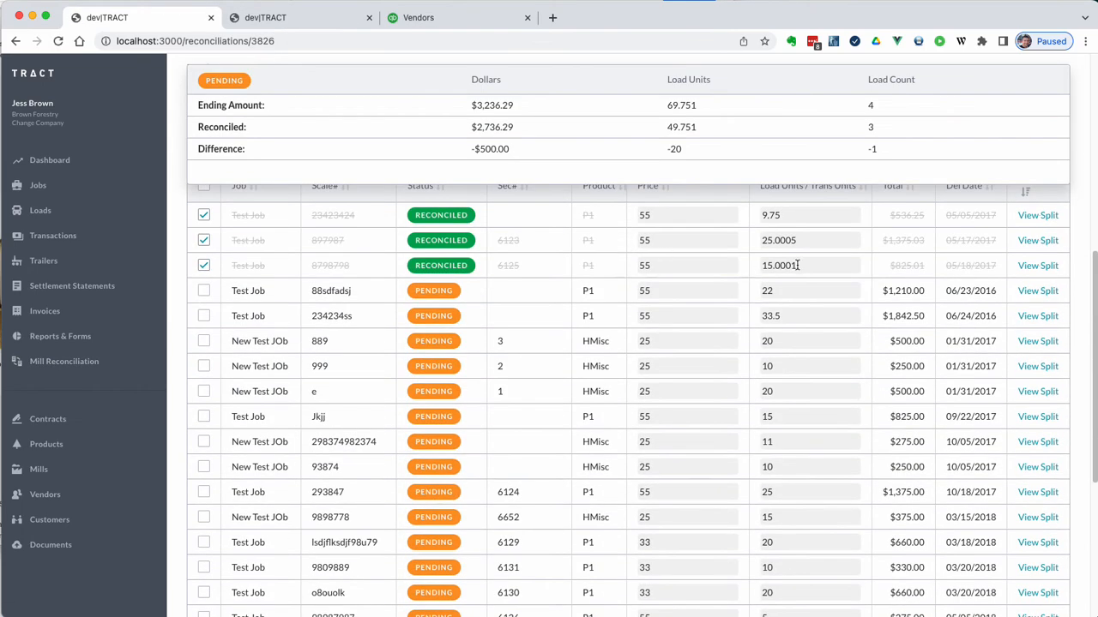
click(204, 343)
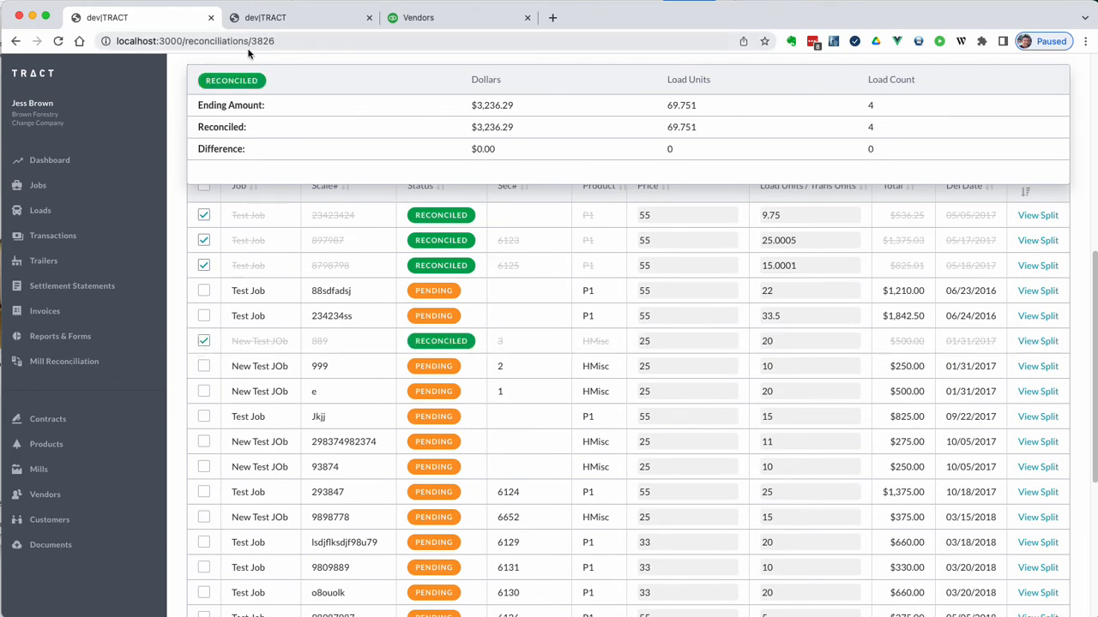
Return to the completed mill reconciliations and prepare the New Urban Forestry - Athens reconciliation dated 08/22/2022 for sending to QuickBooks.
scroll(448, 423, up, 5)
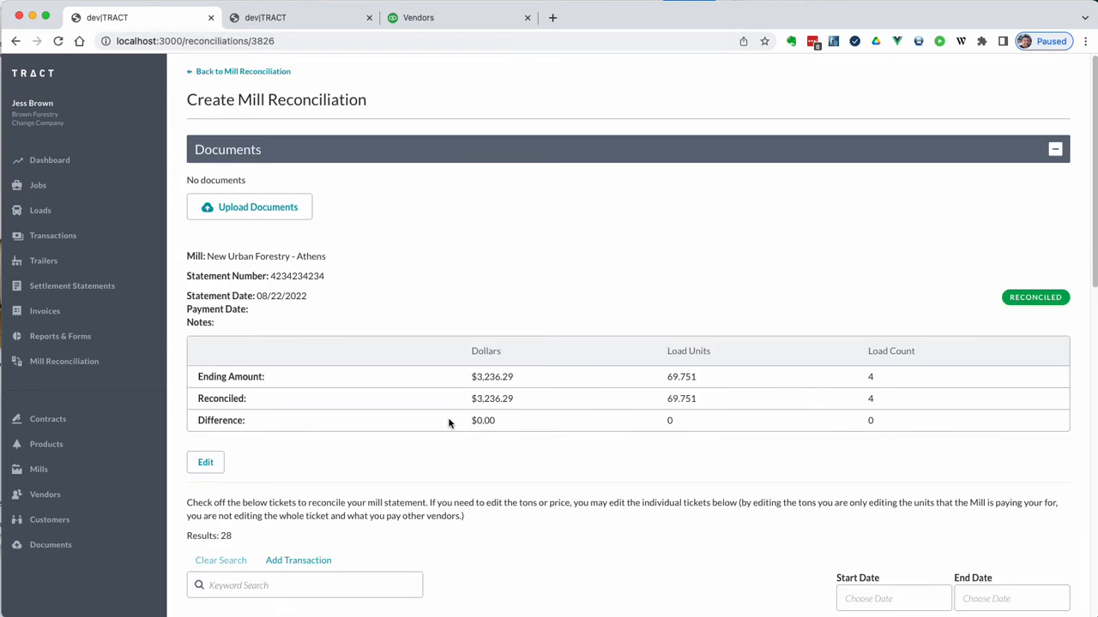
click(245, 72)
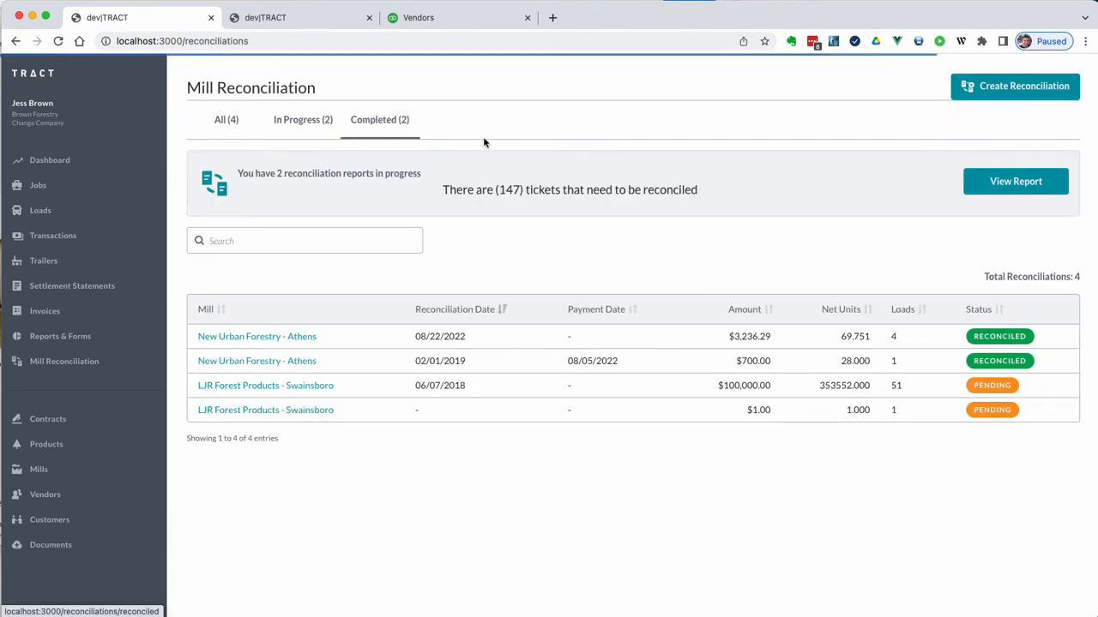
click(393, 129)
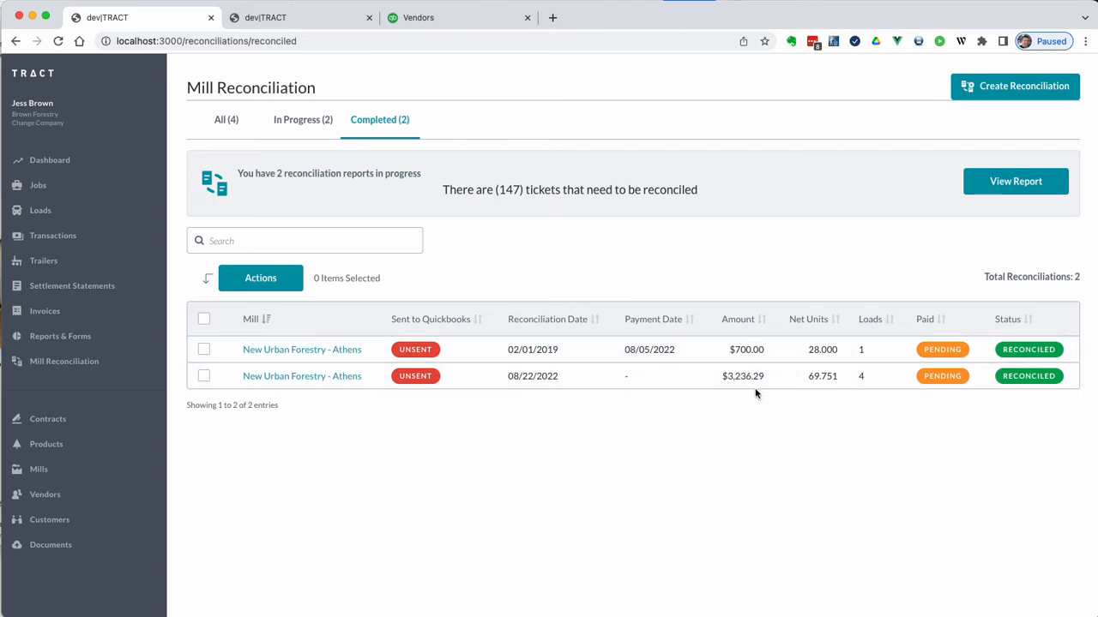
click(204, 376)
click(283, 288)
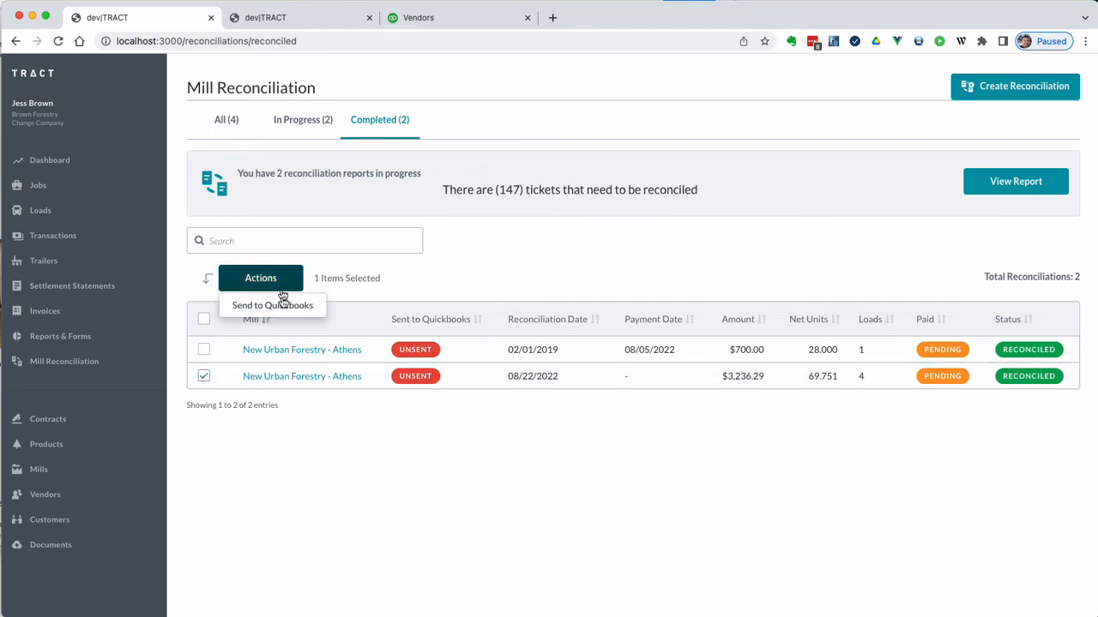
click(282, 310)
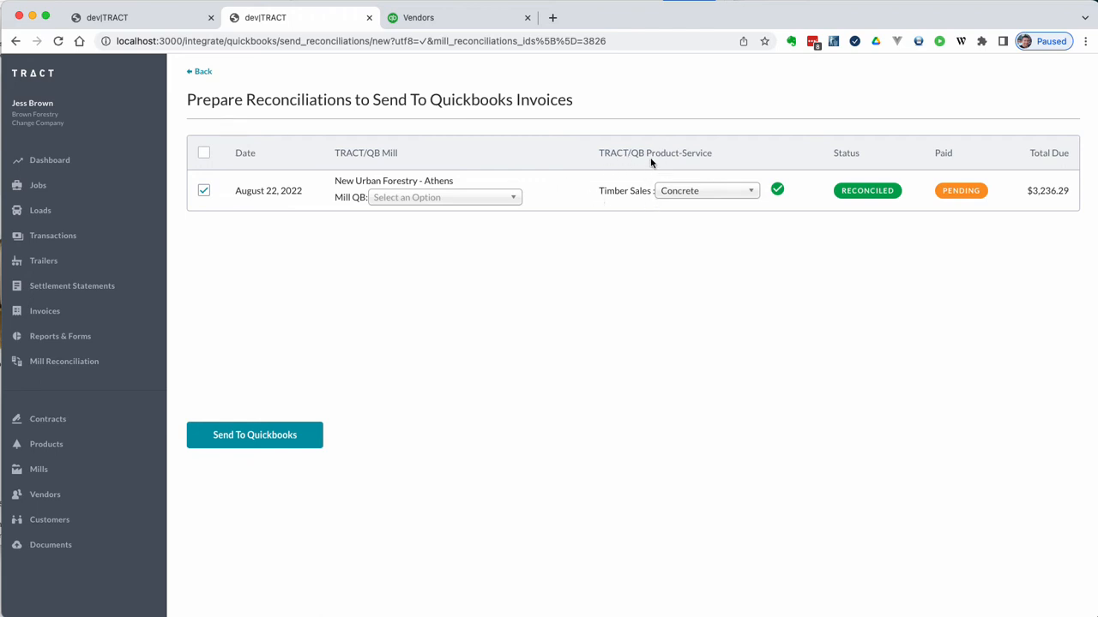
Match the New Urban Forestry - Athens mill to the QuickBooks customer New Urban Forestry and send the reconciliation to QuickBooks.
drag(606, 191, 650, 191)
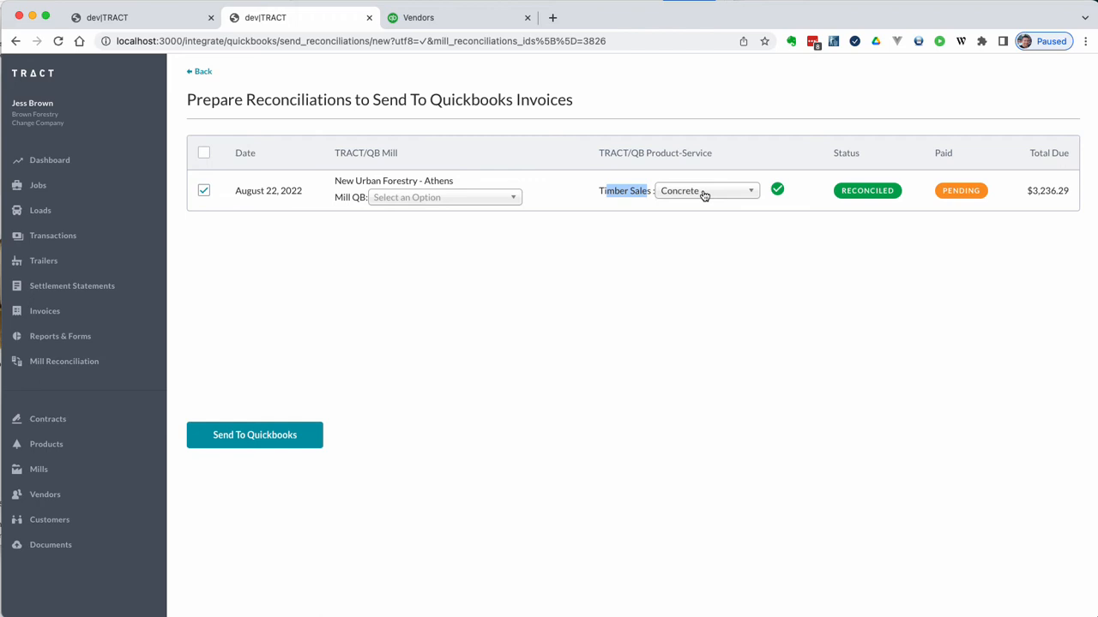
click(439, 203)
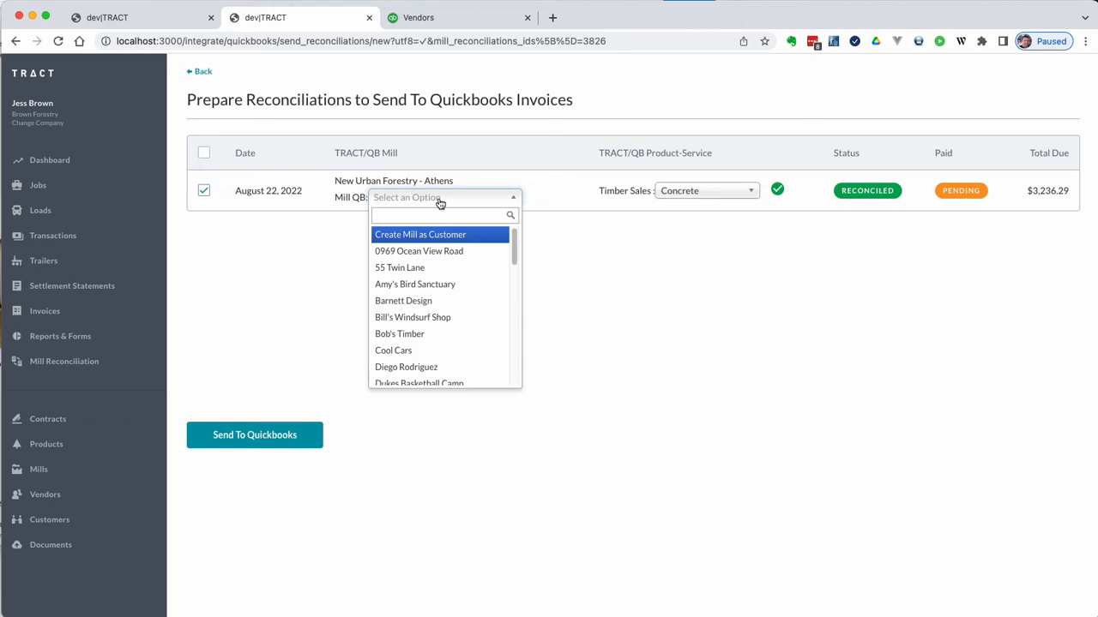
text(urban)
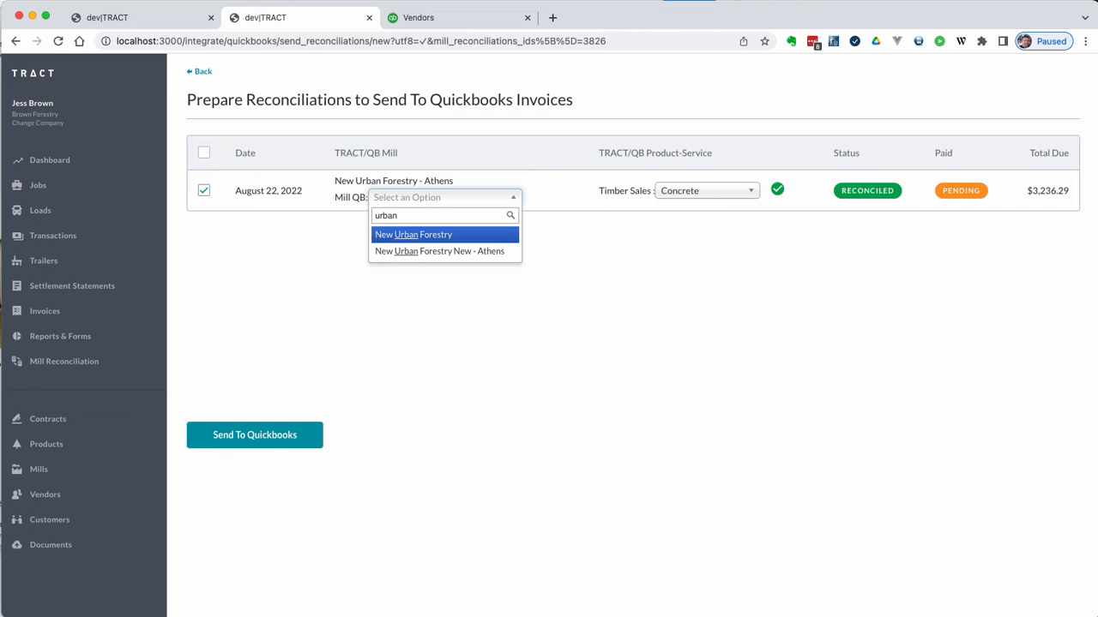
key(Down)
key(Up)
key(Down)
key(Up)
key(Down)
key(Up)
key(Down)
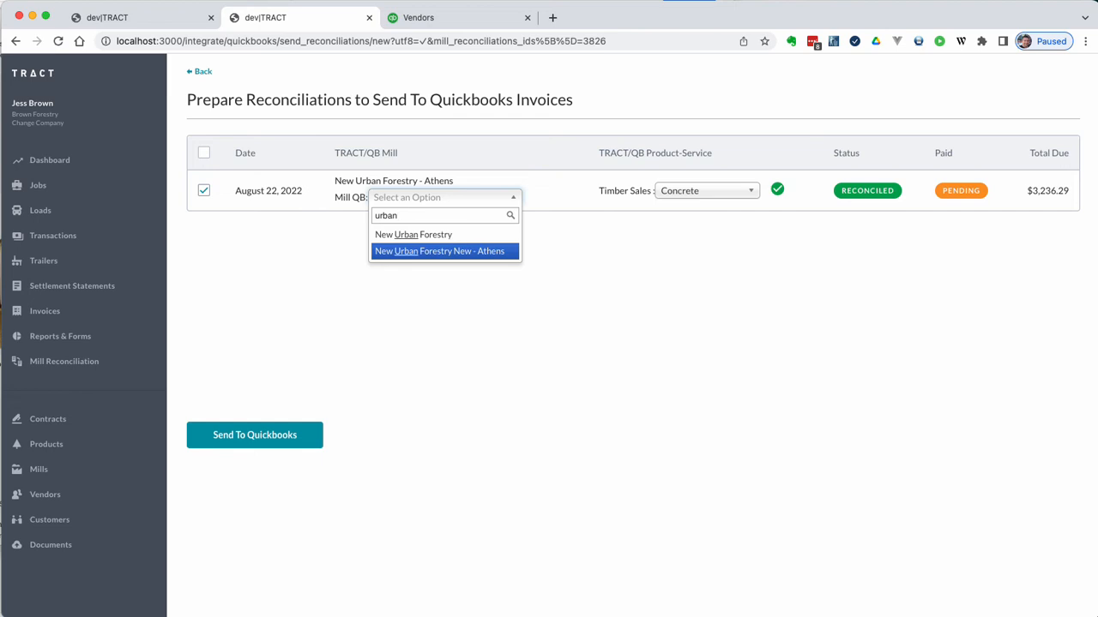
key(Up)
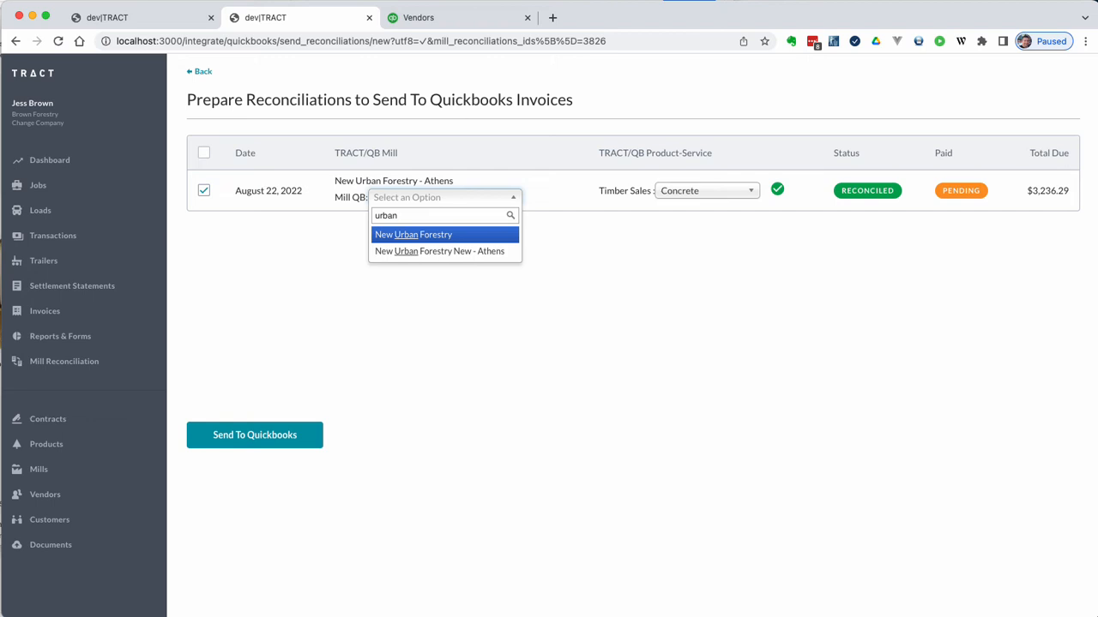
click(433, 236)
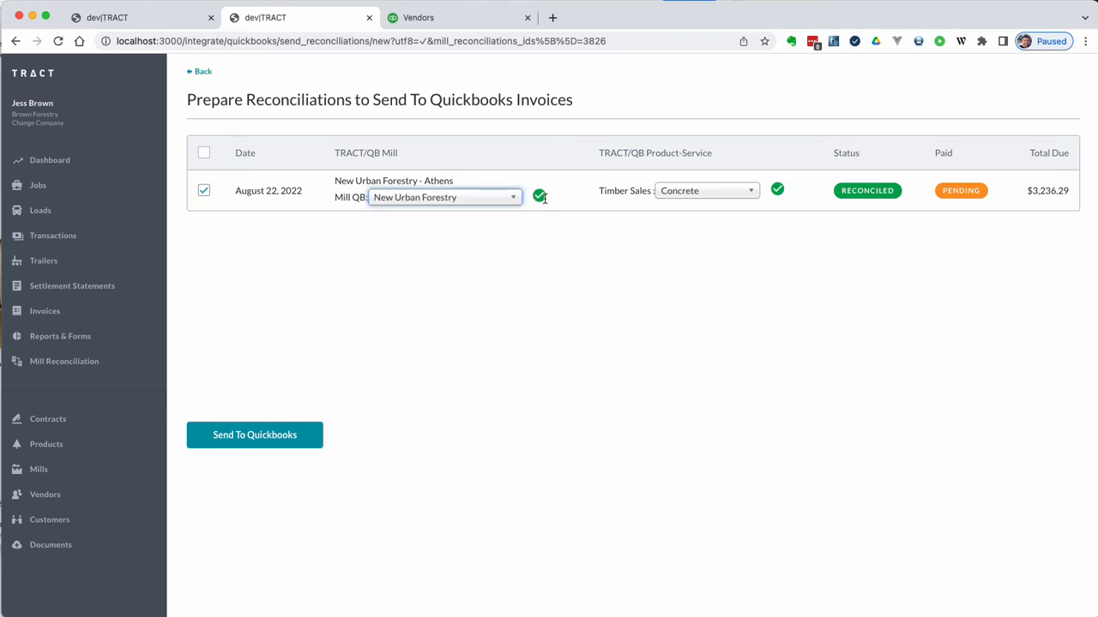
click(255, 435)
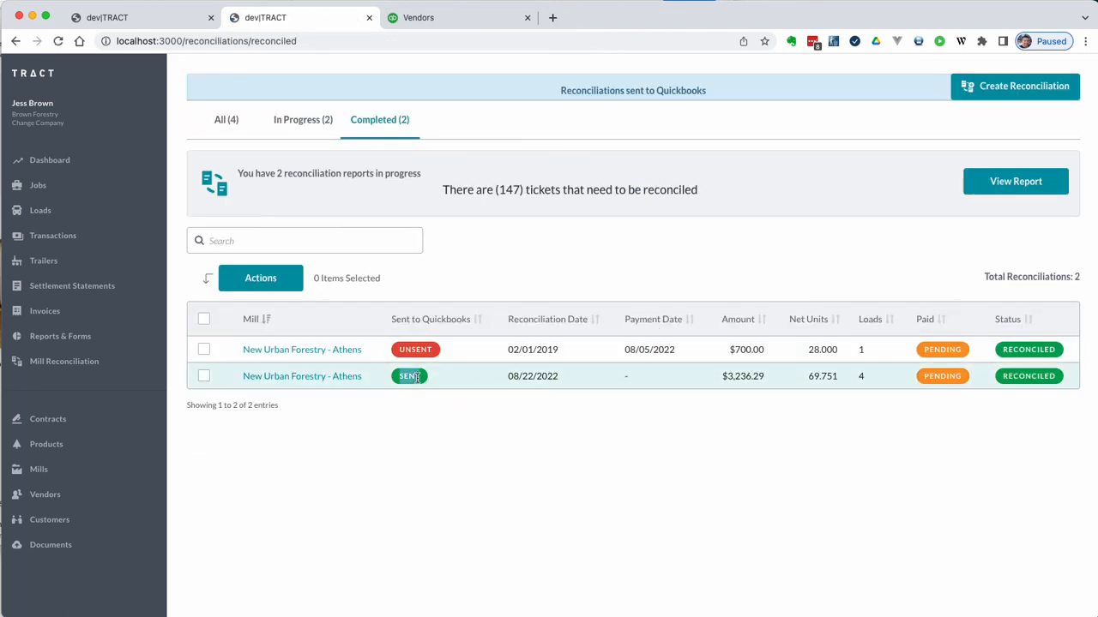
Switch to QuickBooks, find "new urban" in the customer list, and open the customer New Urban Forestry.
click(490, 25)
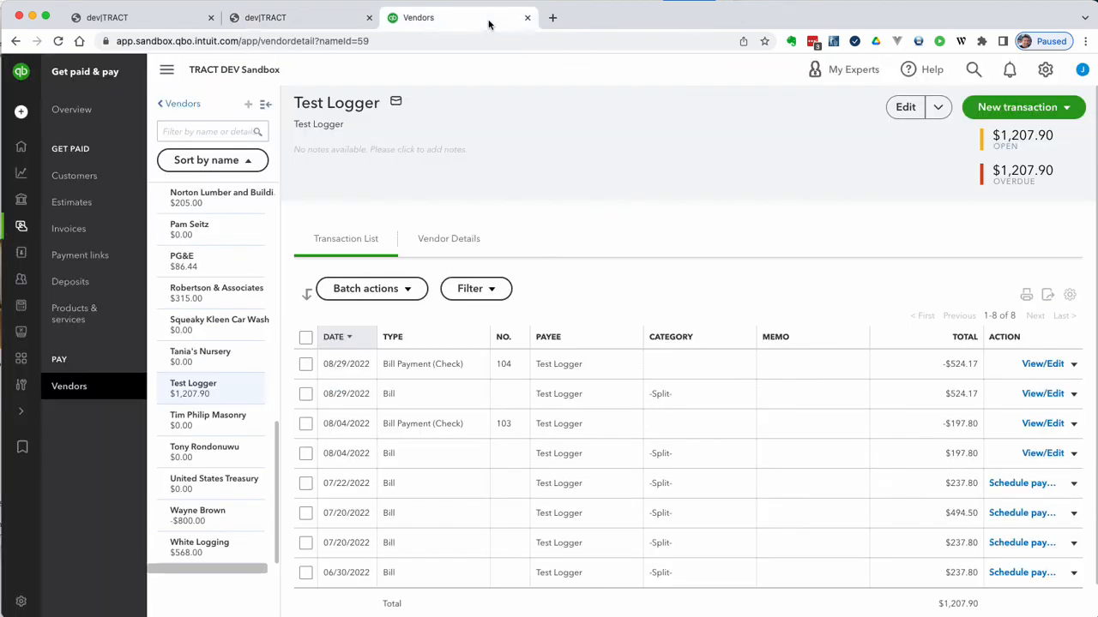
click(89, 180)
scroll(722, 244, down, 15)
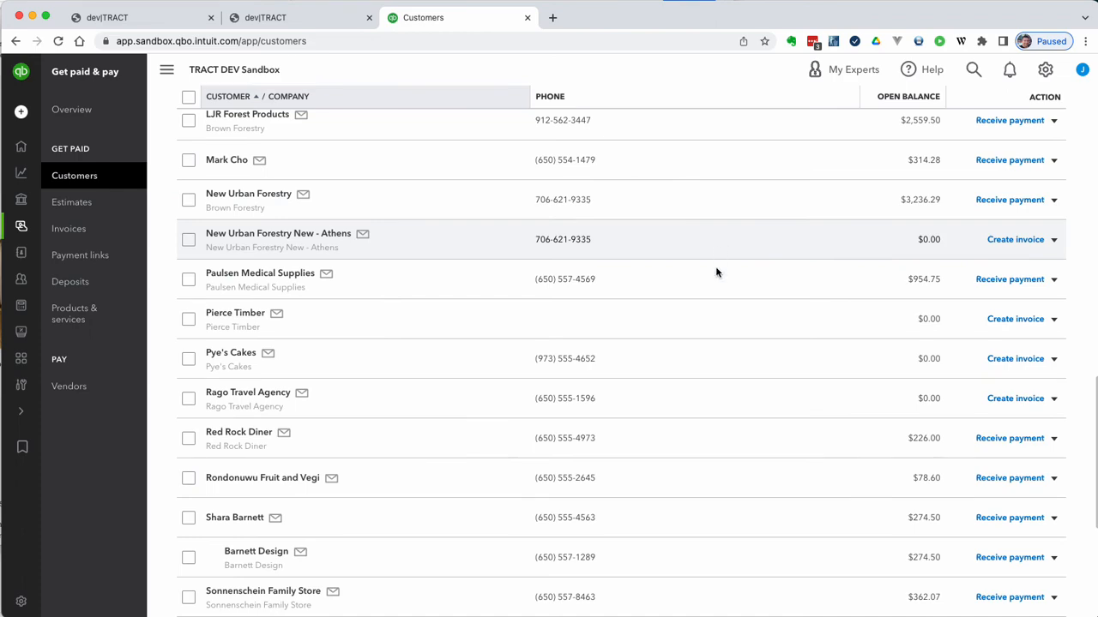
scroll(566, 394, down, 5)
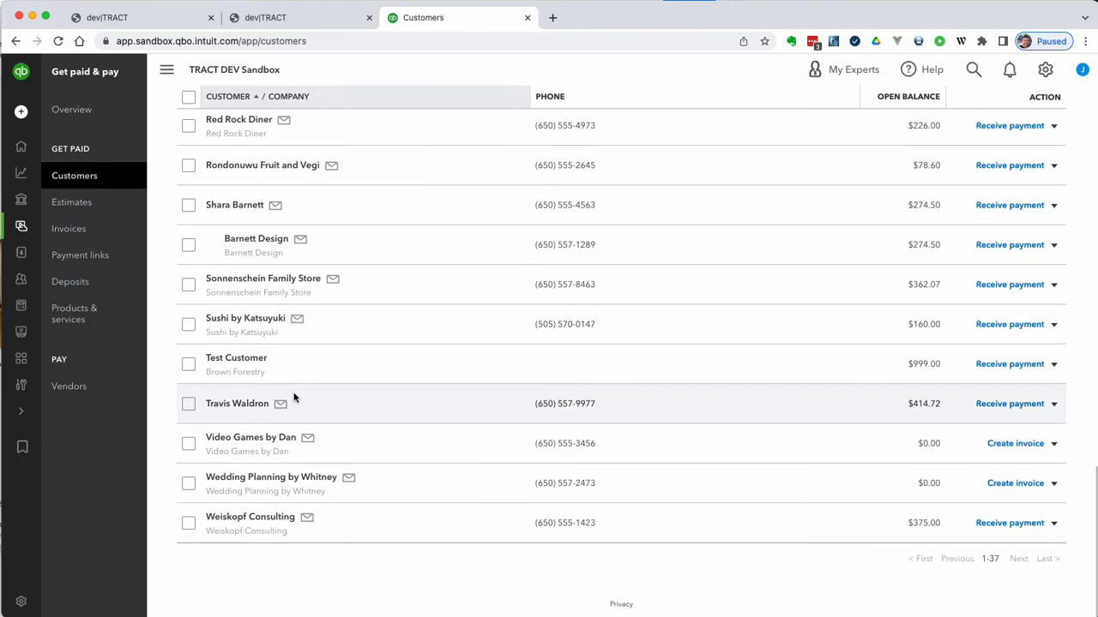
scroll(292, 394, up, 10)
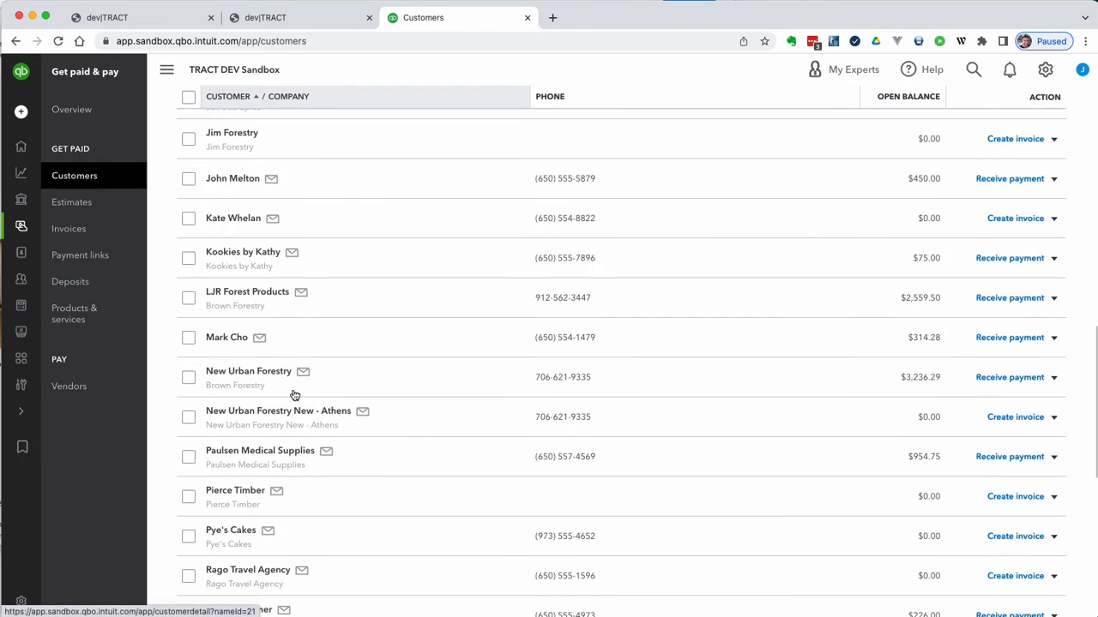
scroll(297, 394, up, 8)
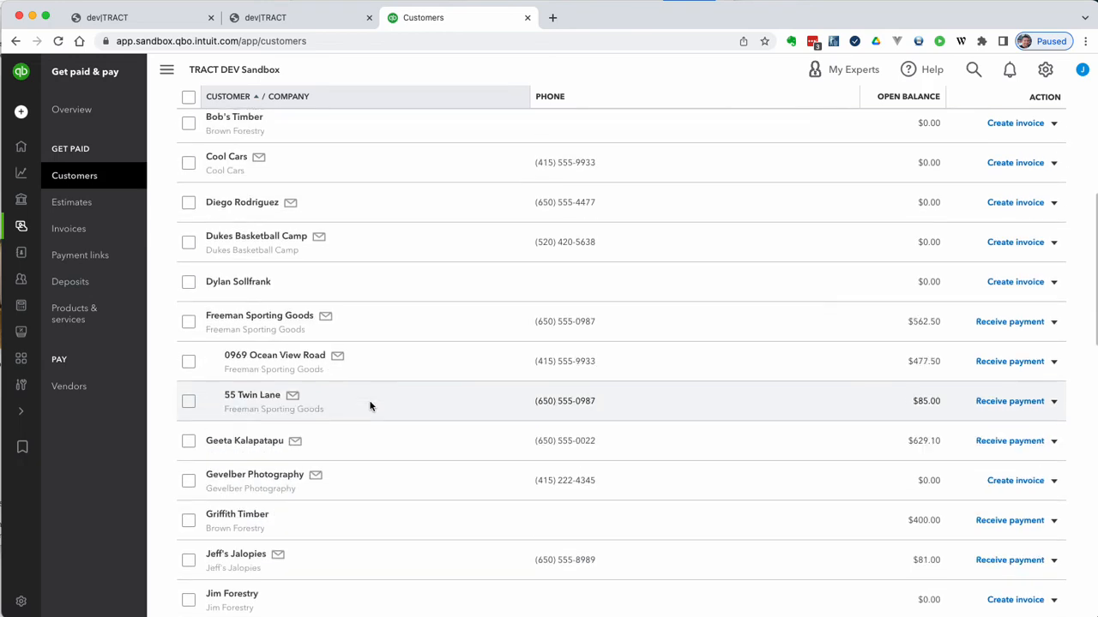
scroll(370, 397, up, 5)
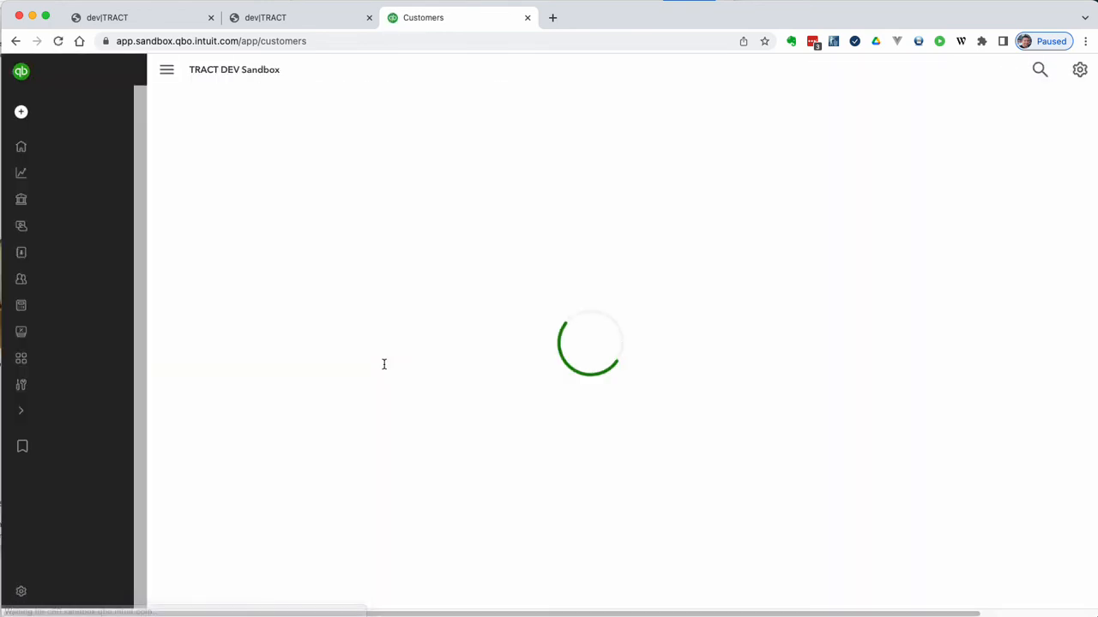
key(super+f)
text(new urban)
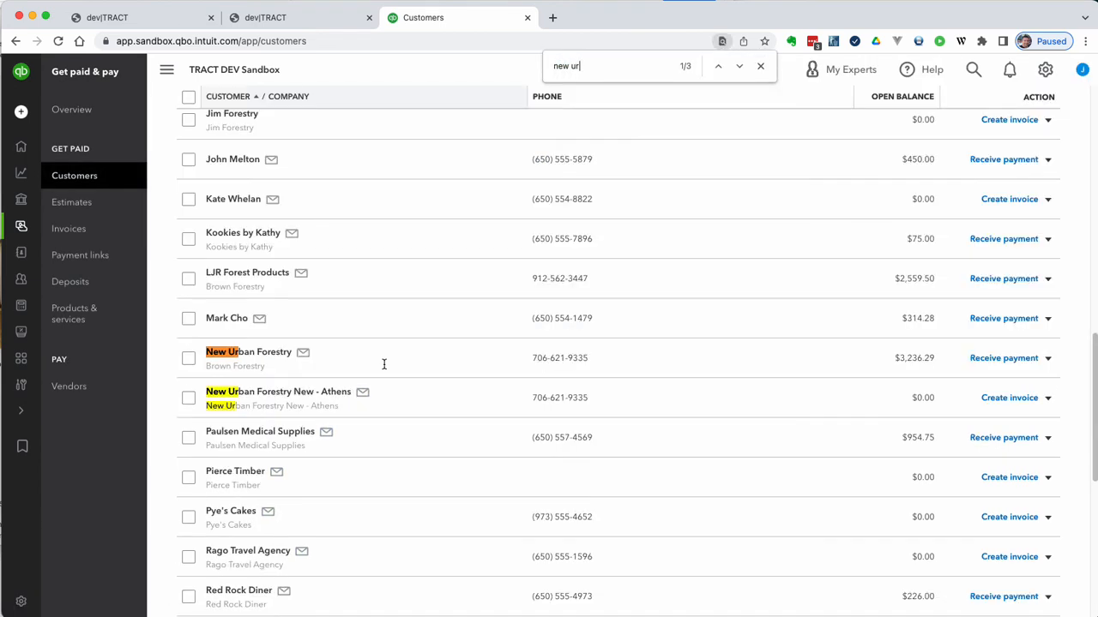
click(266, 359)
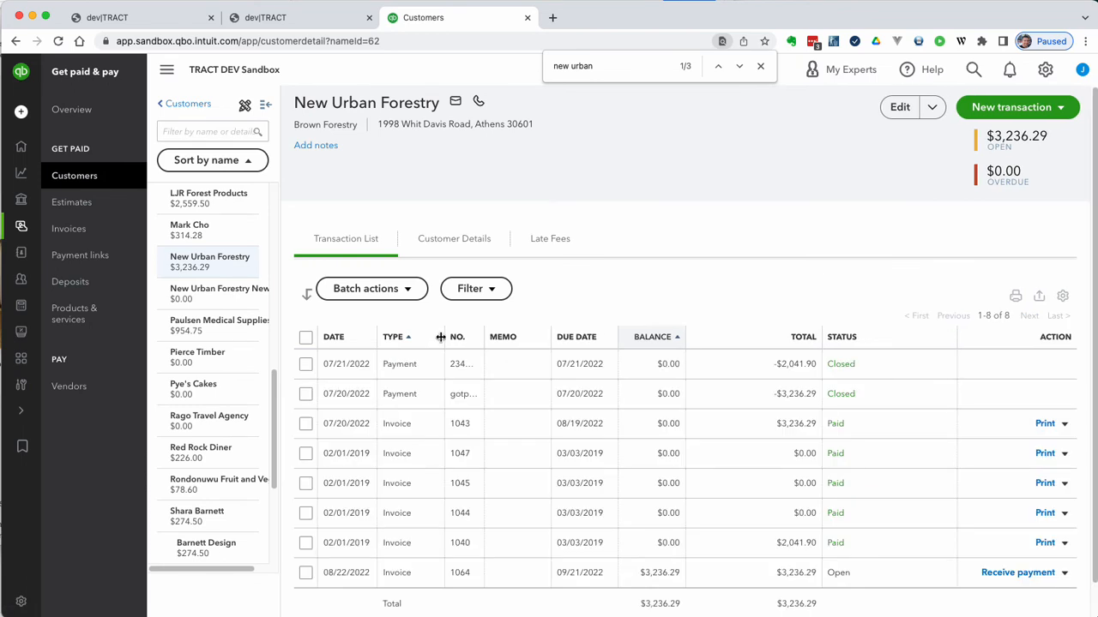
Compare New Urban Forestry's open 08/22/2022 invoice with the date and amount of the matching mill reconciliation in TRACT.
click(480, 616)
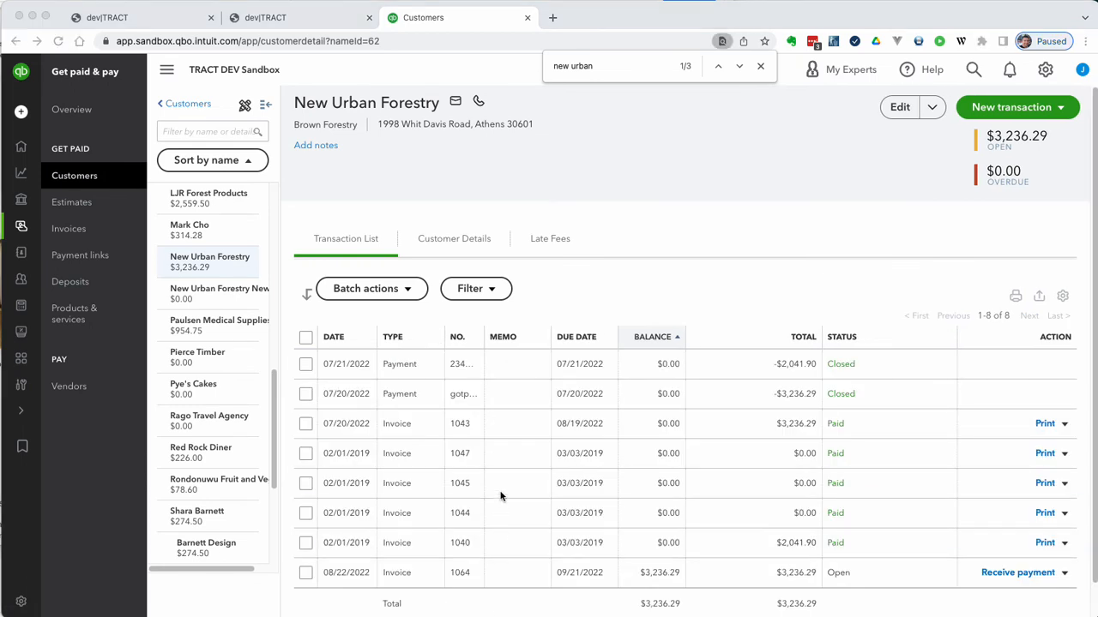
scroll(500, 497, down, 1)
click(296, 19)
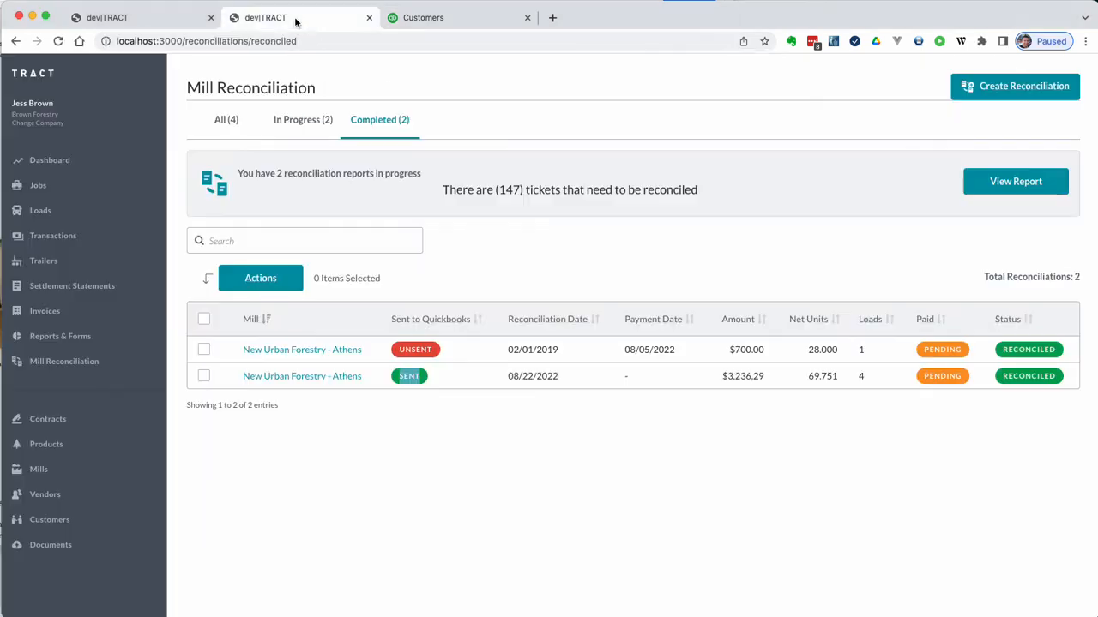
drag(558, 378, 507, 377)
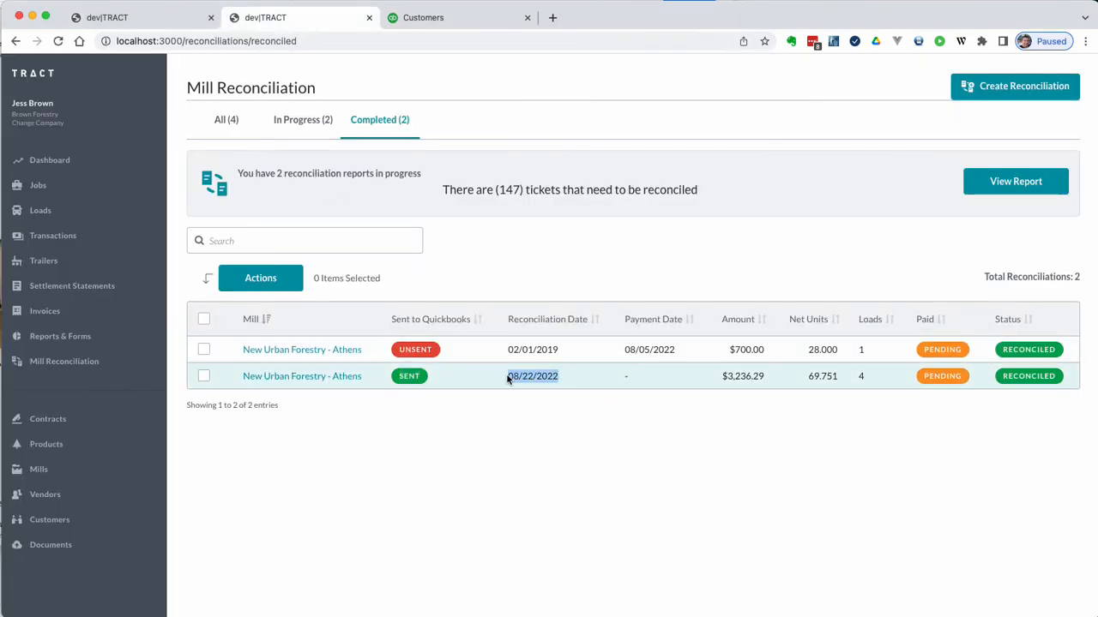
click(433, 17)
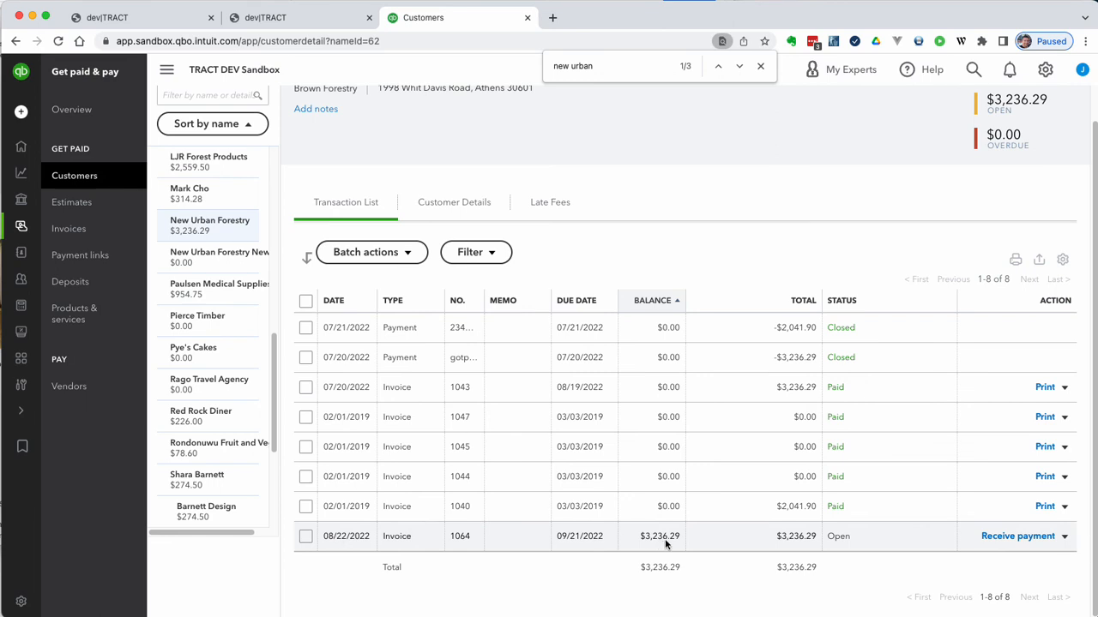
click(190, 22)
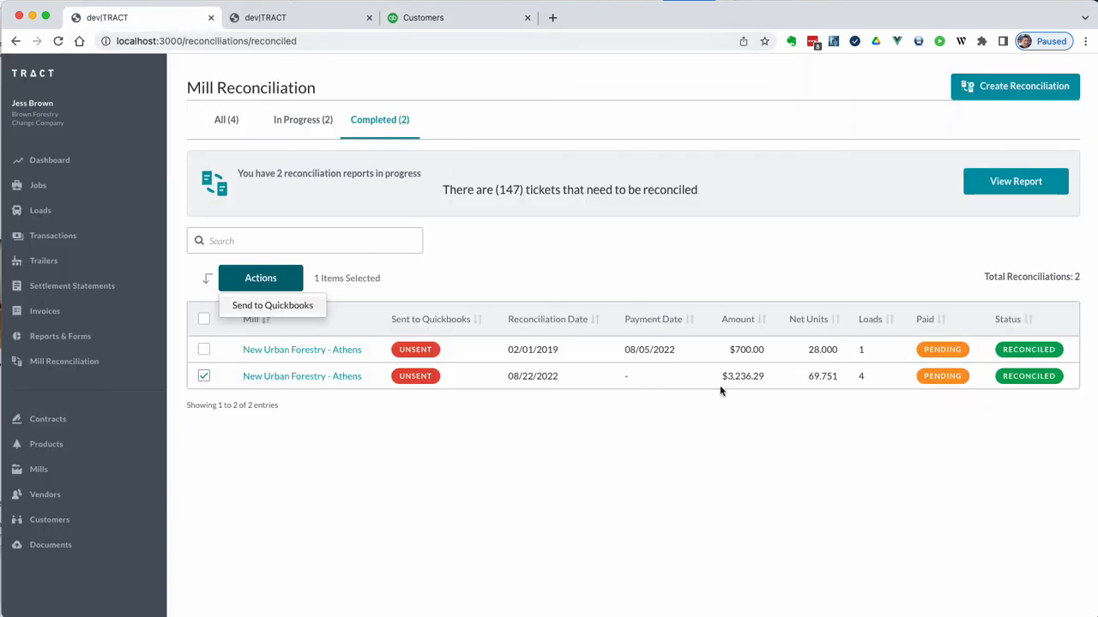
click(429, 23)
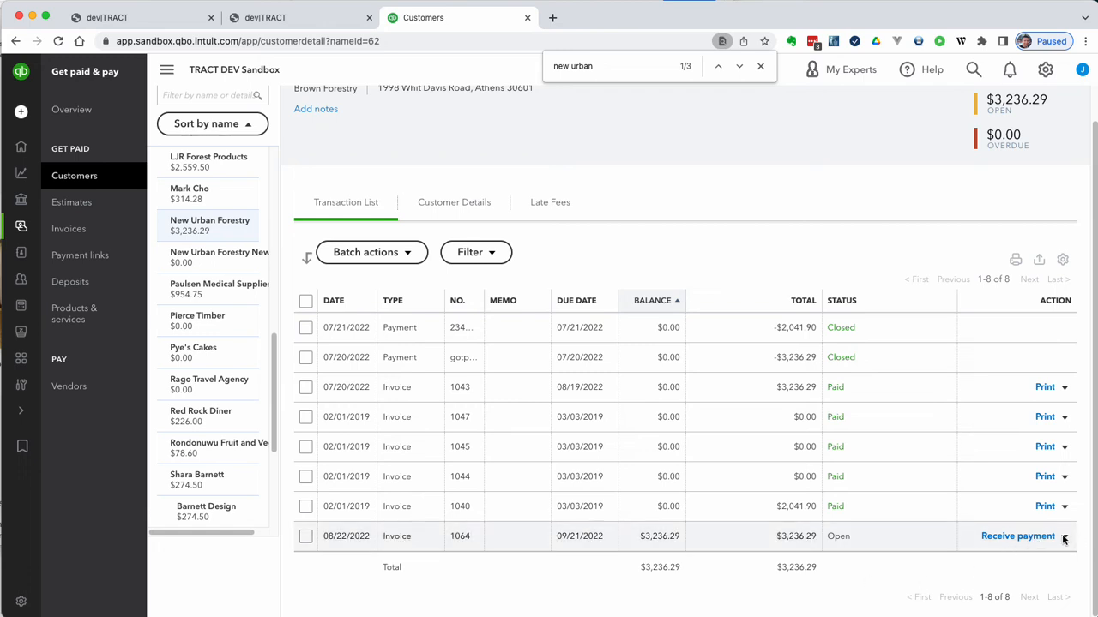
click(1029, 537)
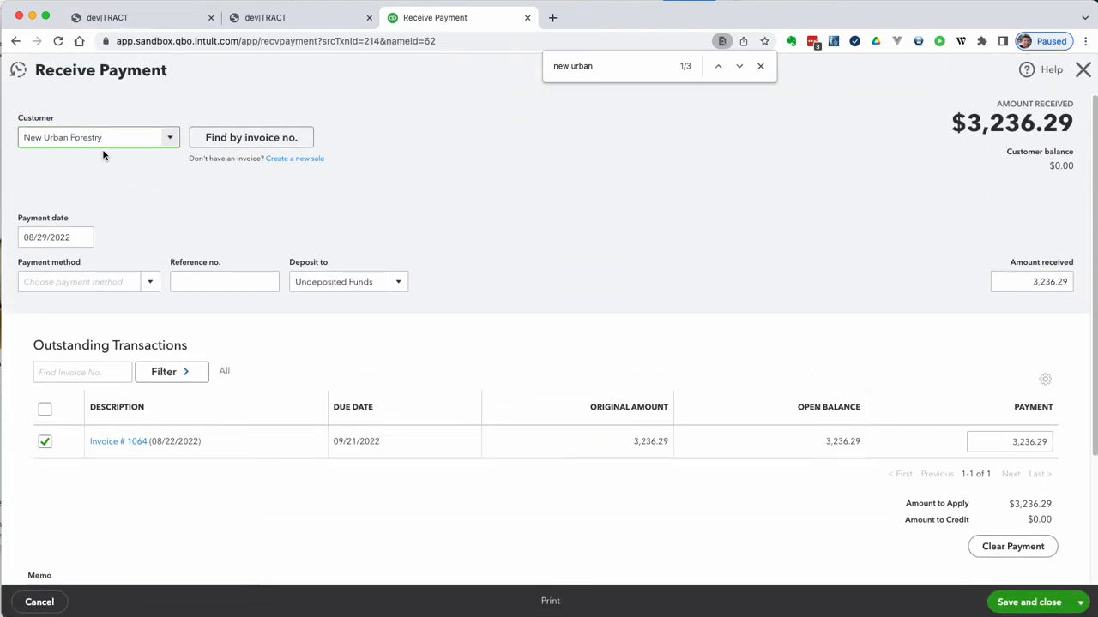
click(66, 280)
click(149, 284)
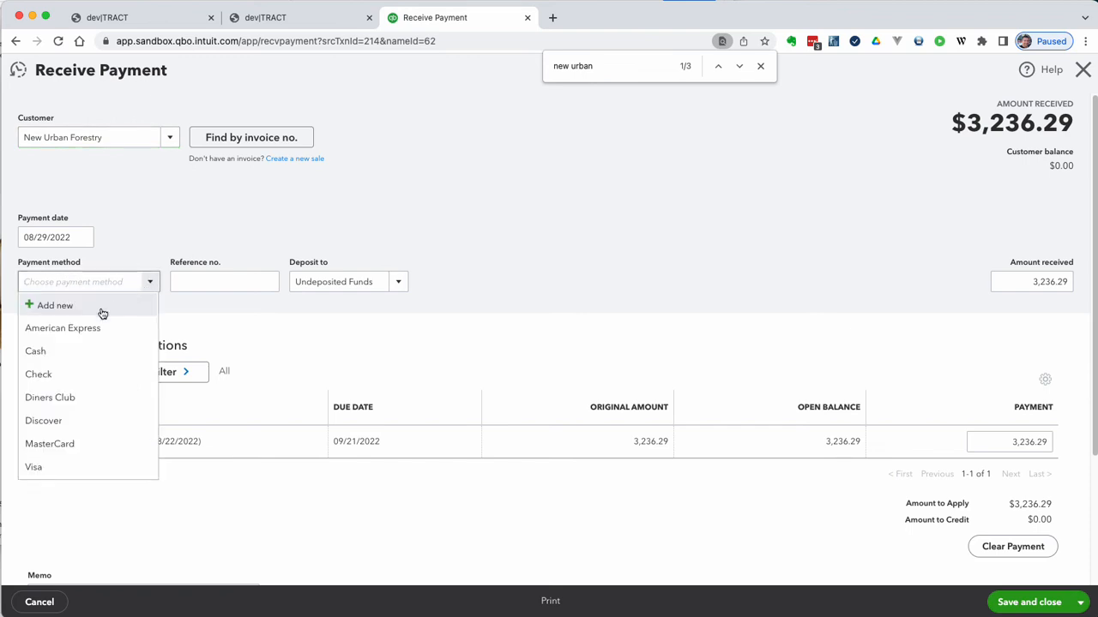
click(63, 358)
click(150, 291)
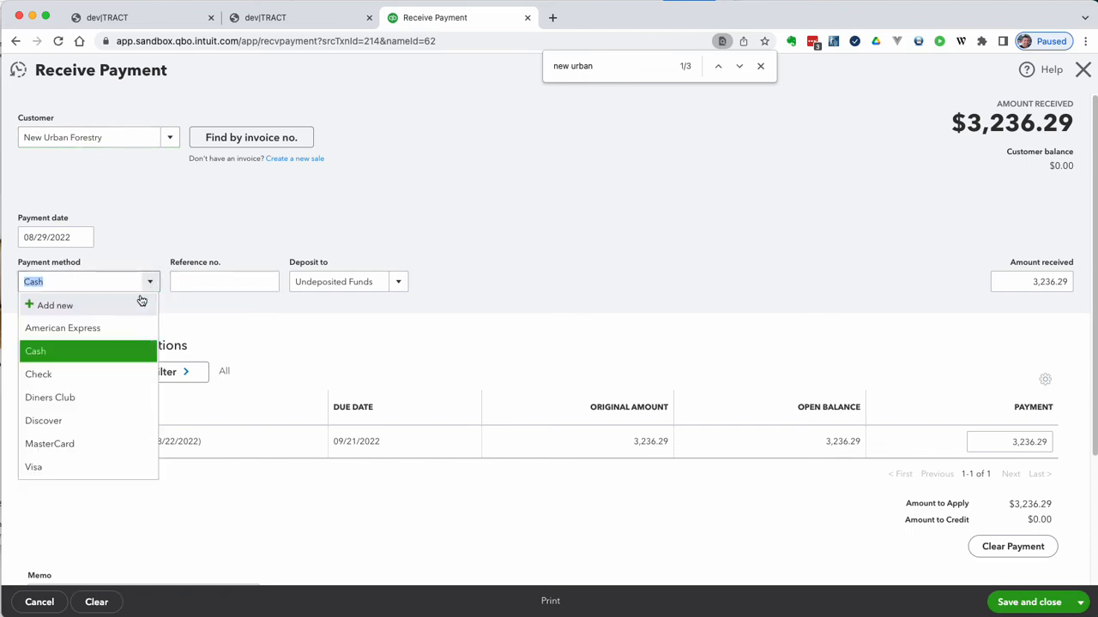
click(81, 371)
click(232, 287)
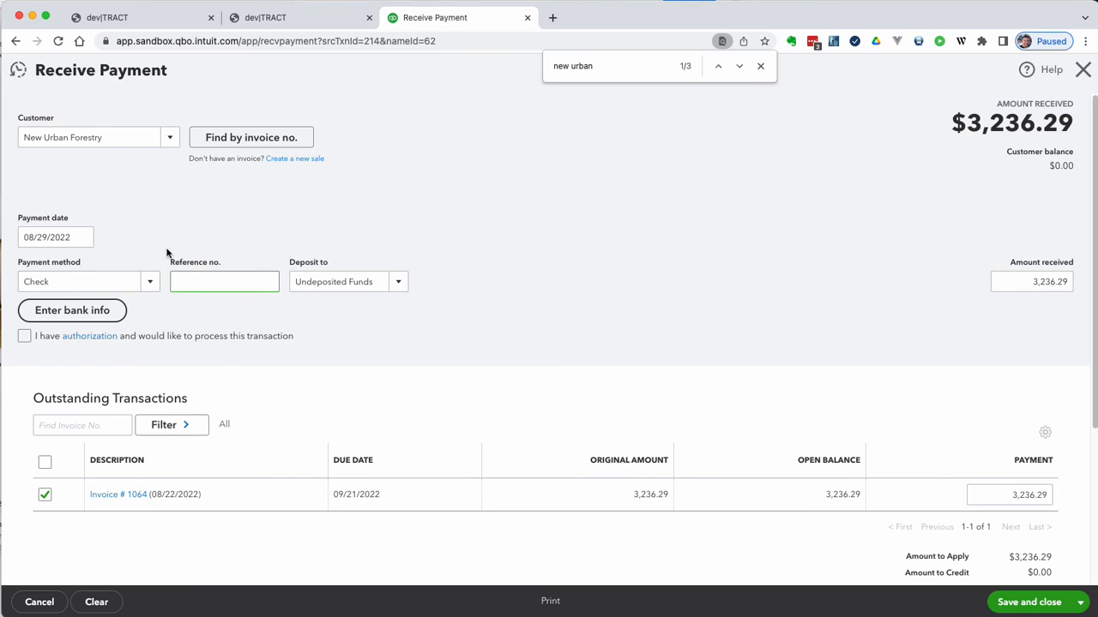
text(987987987987)
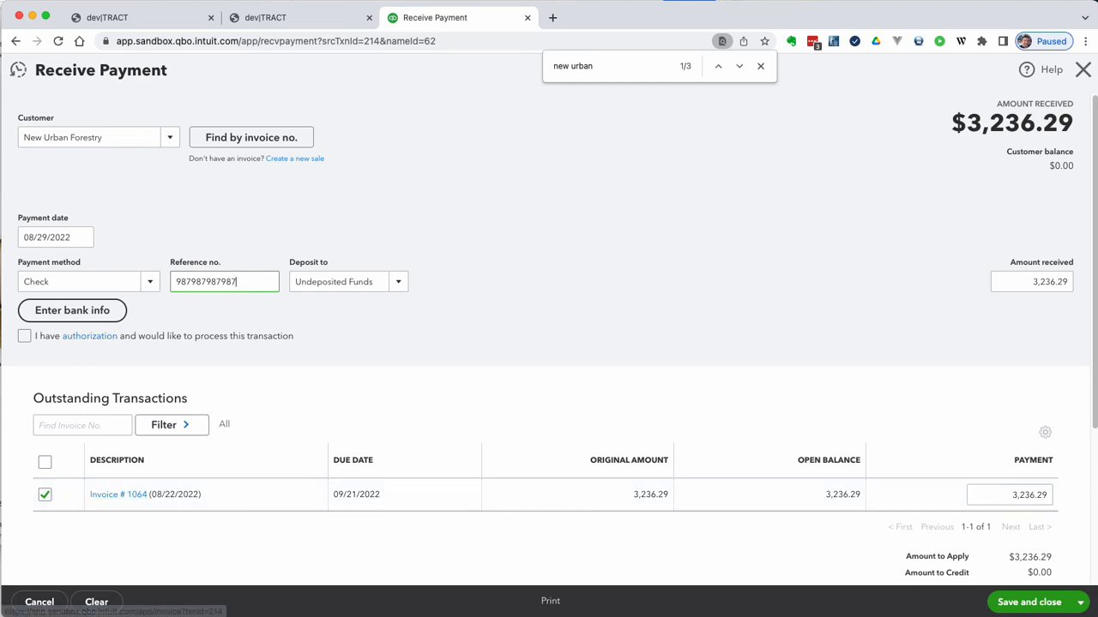
click(1006, 605)
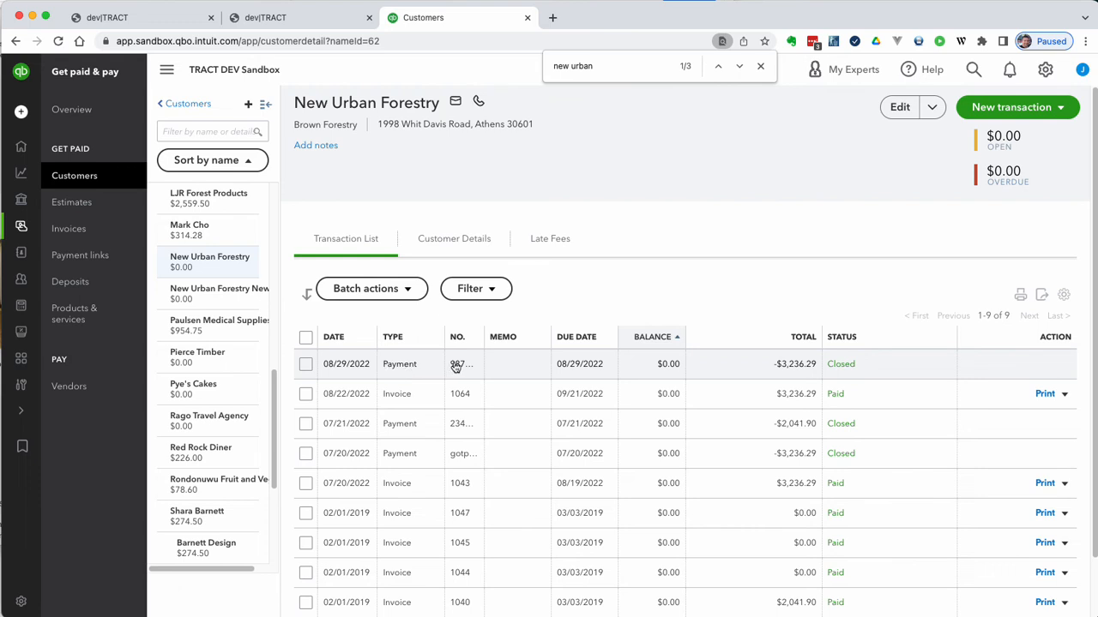
Review New Urban Forestry's transactions, and switch to TRACT to check the 08/22/2022 reconciliation's paid status and payment date.
scroll(811, 369, down, 2)
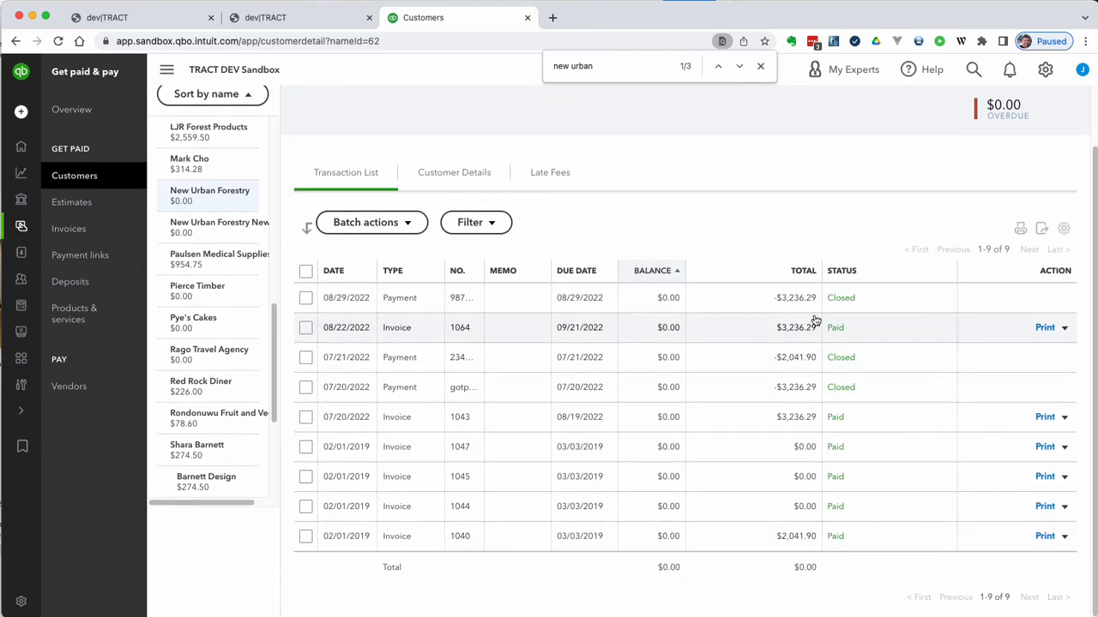
click(135, 17)
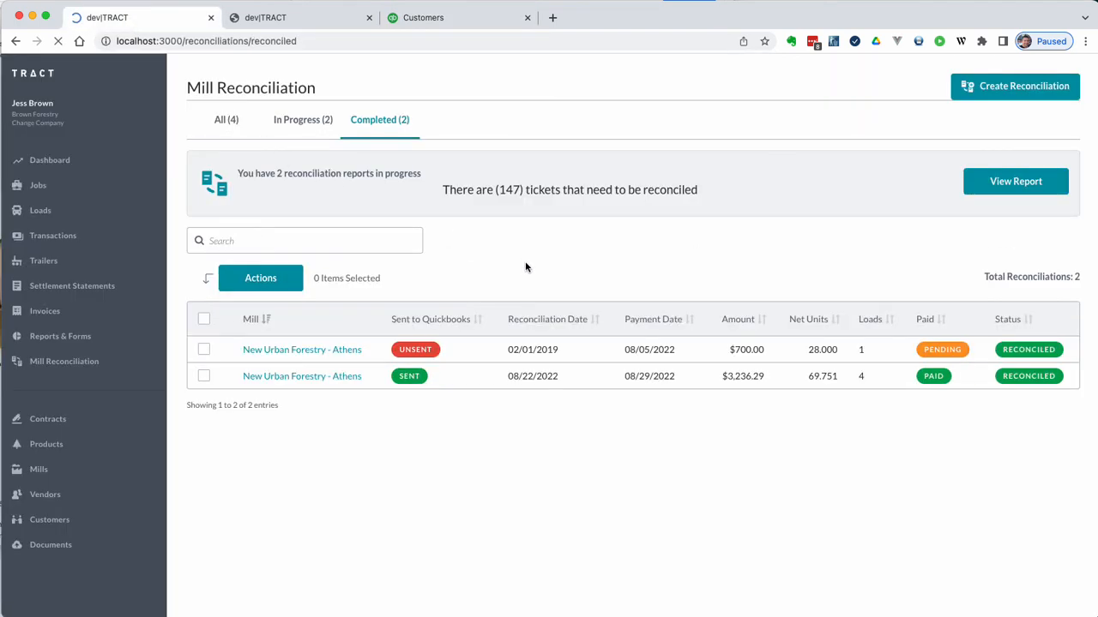
double_click(937, 375)
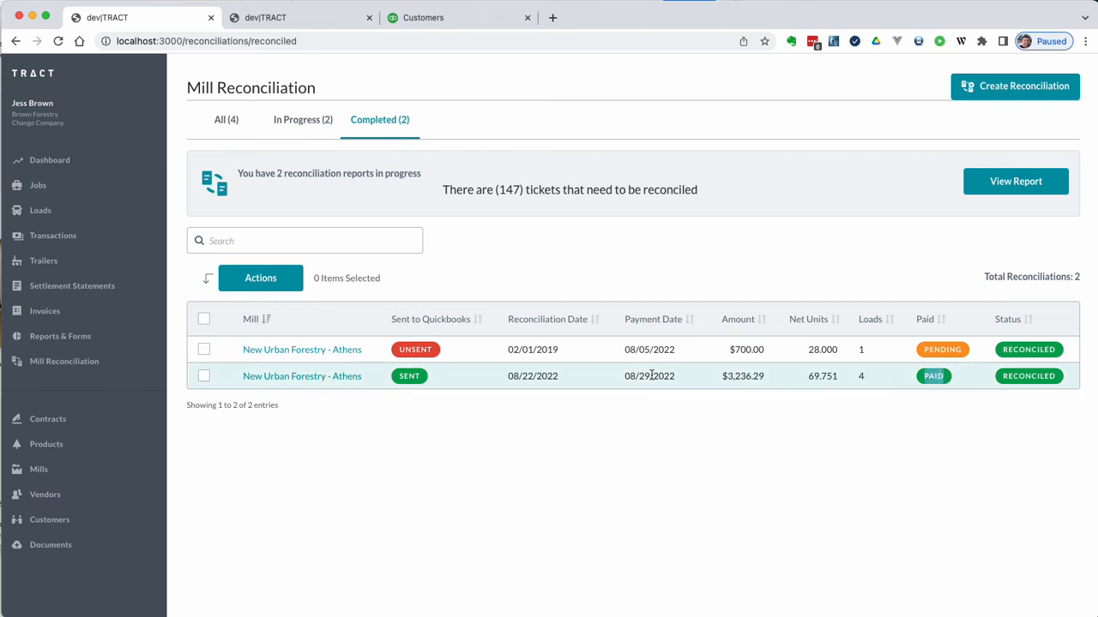
Open the New Urban Forestry - Athens reconciliation dated 08/22/2022 and check its payment date, payment reference and paid status.
drag(625, 375, 680, 375)
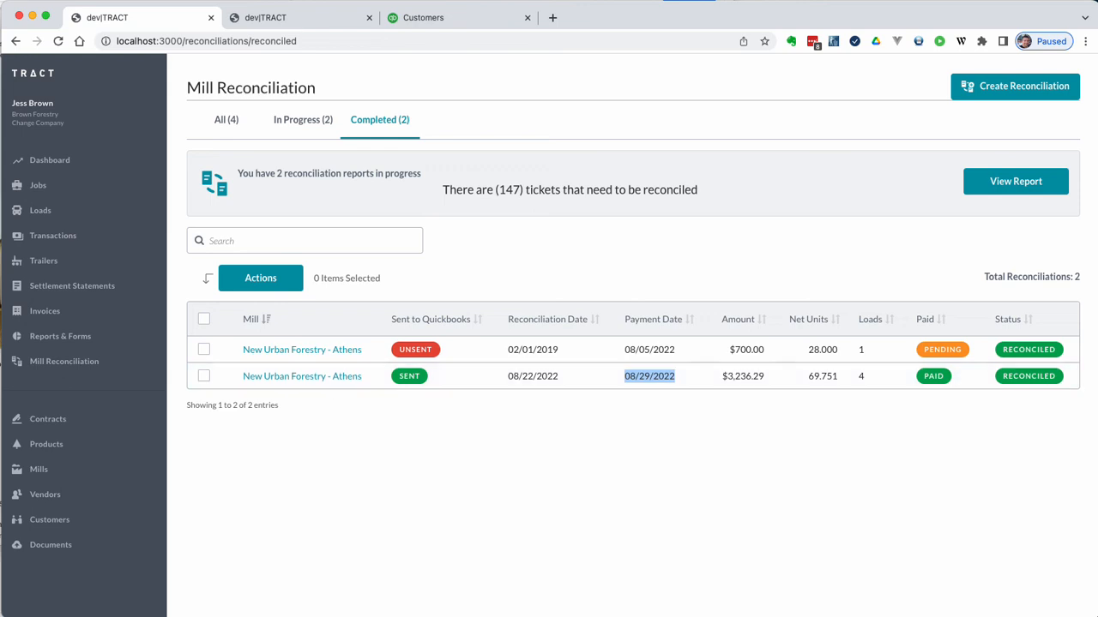
click(323, 387)
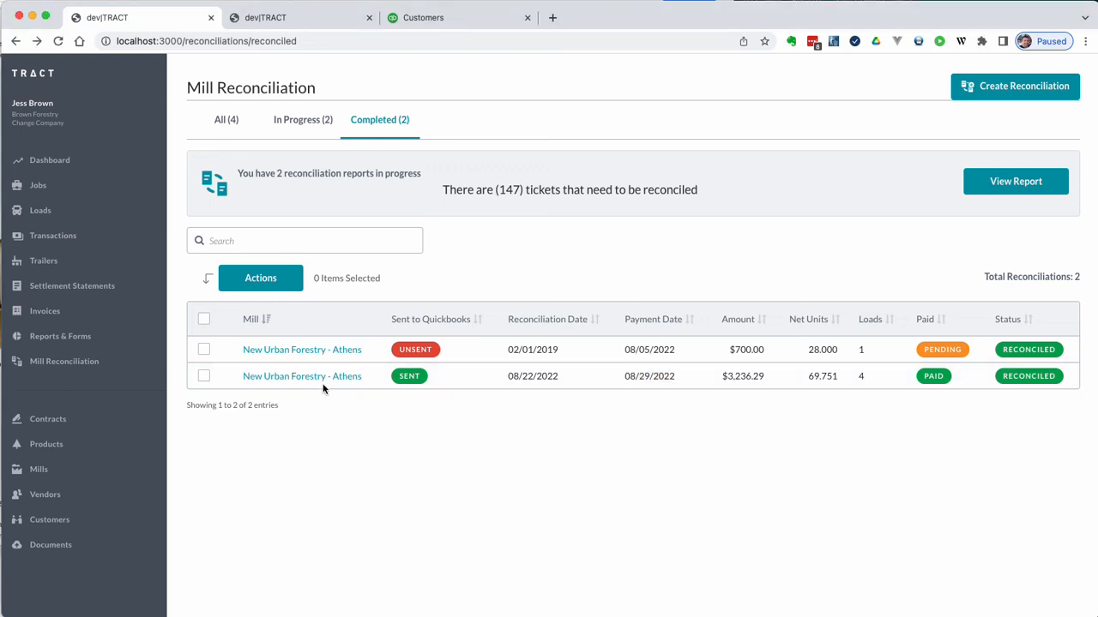
click(326, 378)
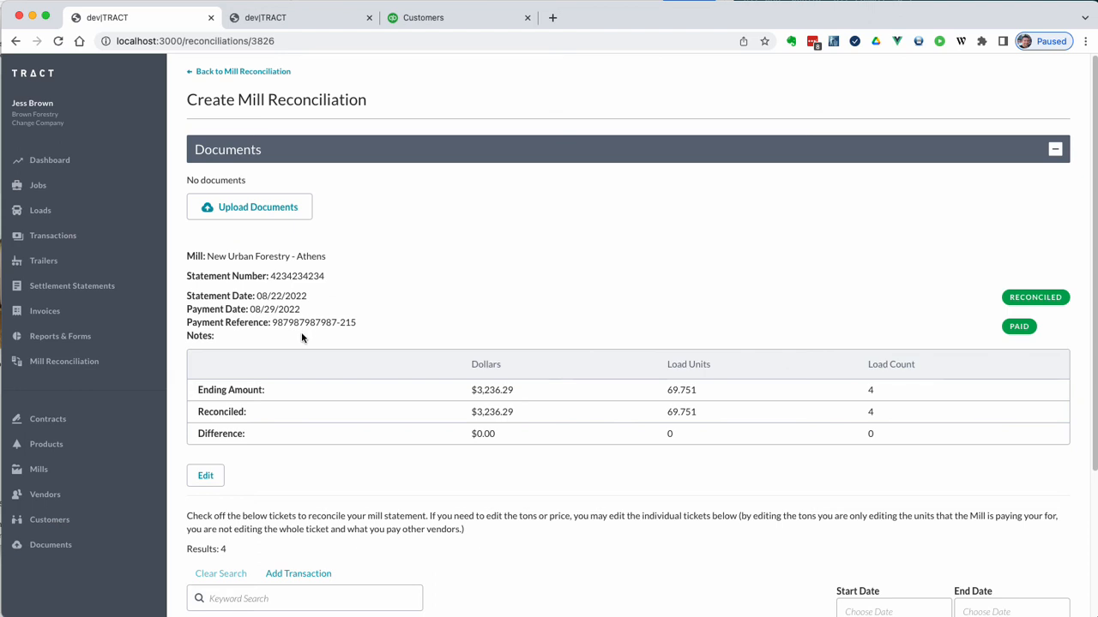
double_click(301, 324)
drag(247, 308, 316, 310)
click(1033, 327)
Open the invoices list and send Test Customer's August 29, 2022 invoice to QuickBooks.
click(45, 311)
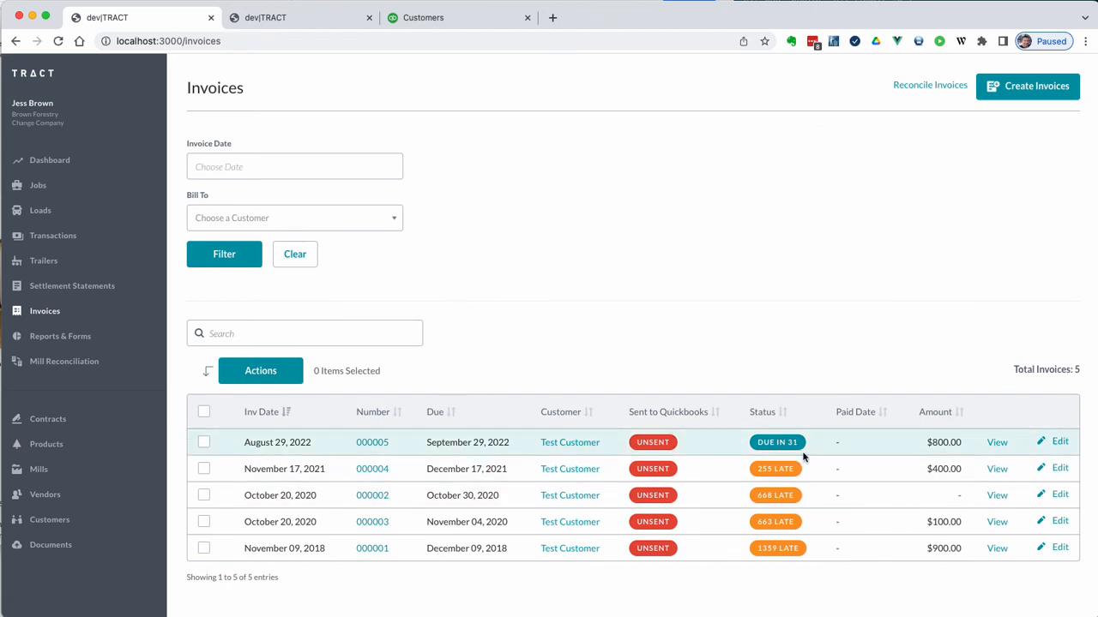
click(203, 443)
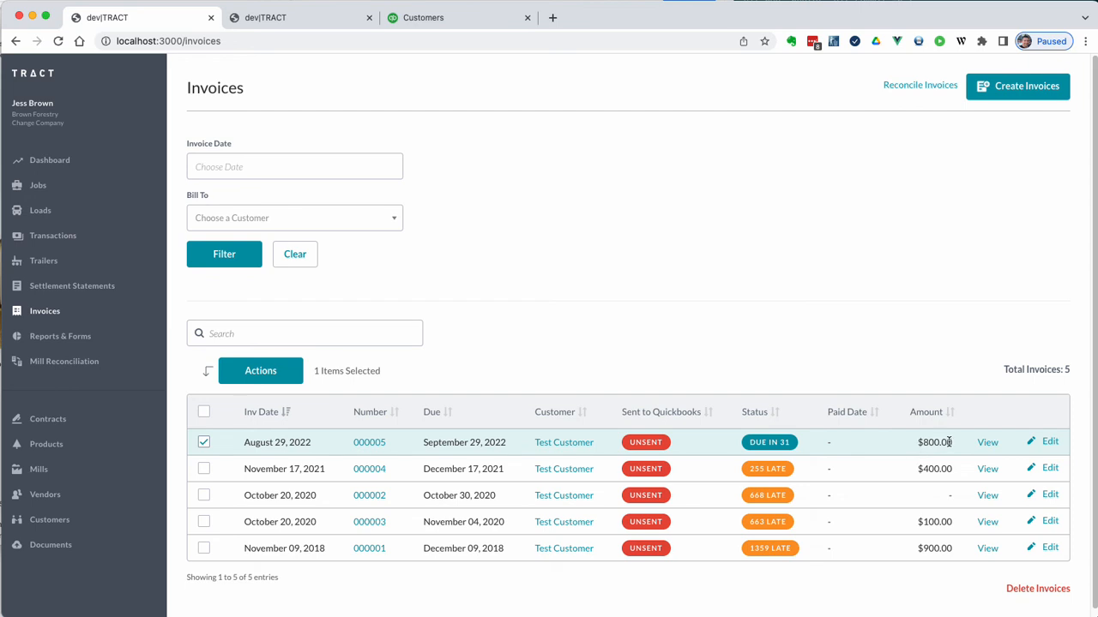
click(289, 374)
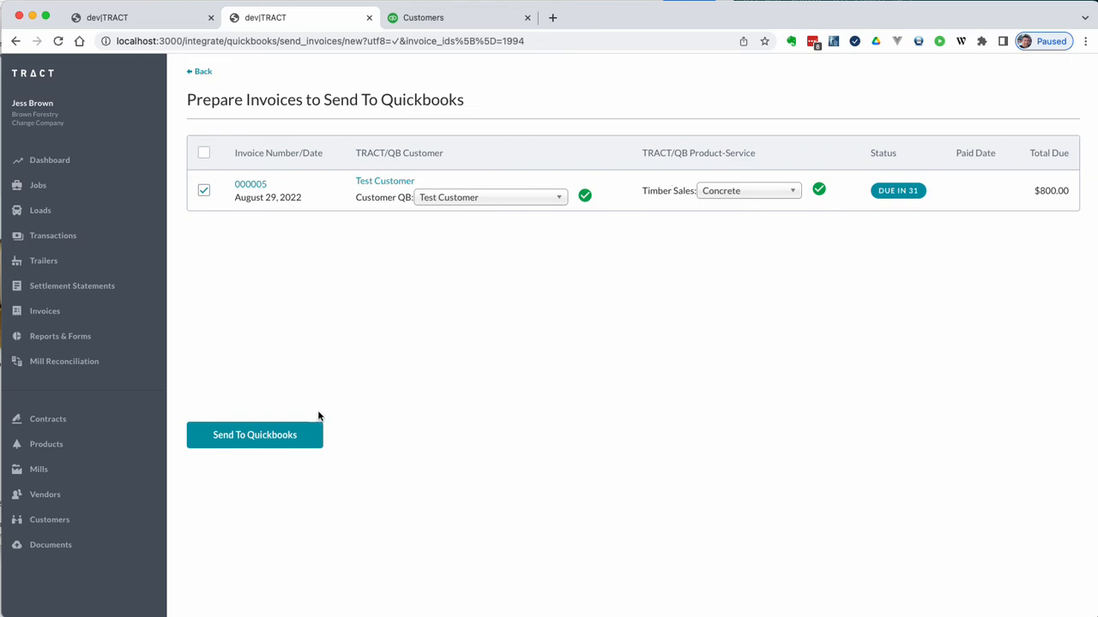
click(282, 438)
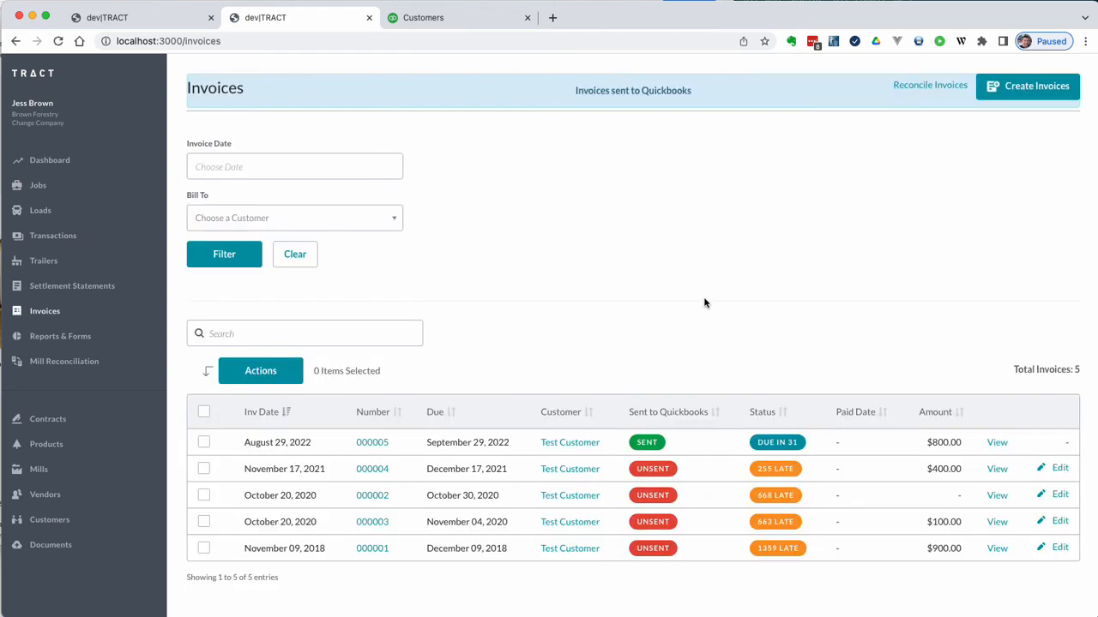
Switch to QuickBooks, filter the customer list by "test", and open Test Customer.
click(455, 17)
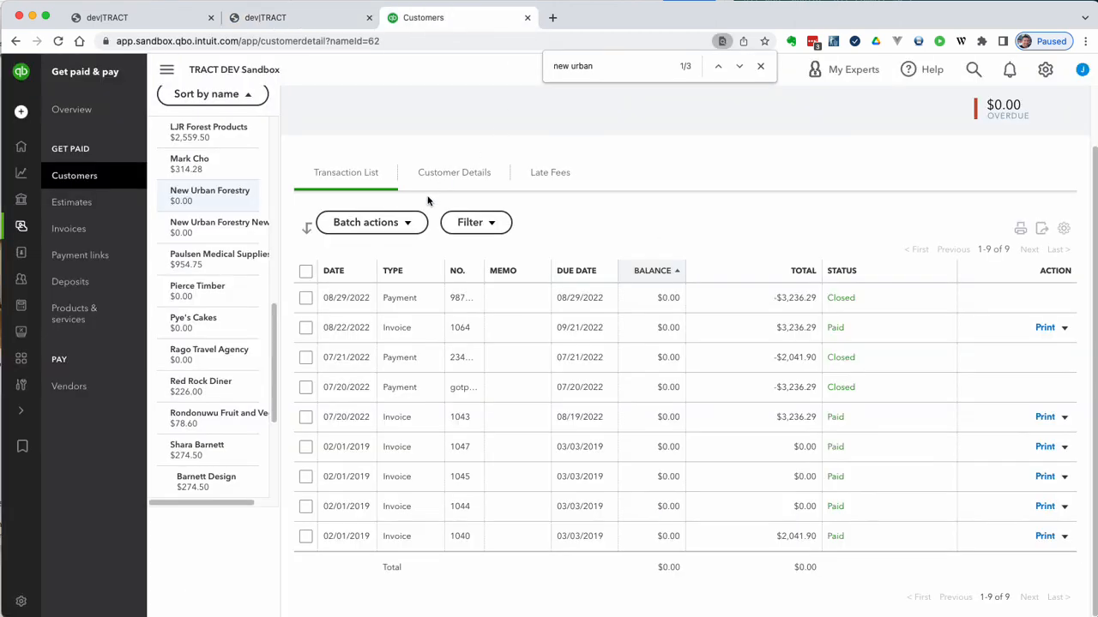
scroll(185, 200, up, 3)
scroll(185, 201, up, 4)
scroll(187, 201, up, 3)
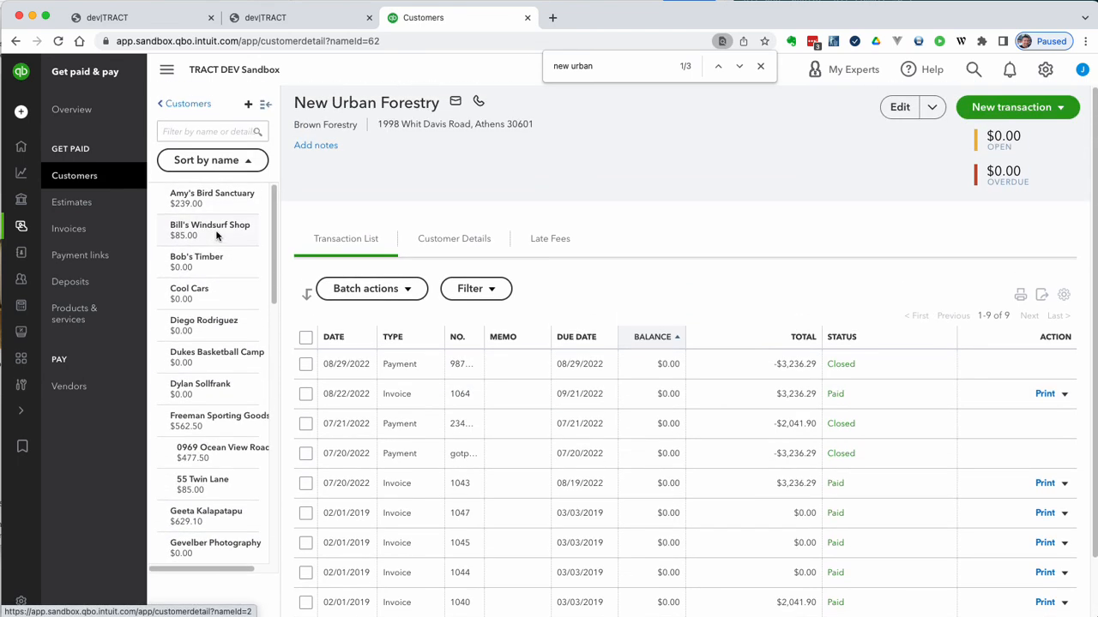
click(213, 130)
text(test)
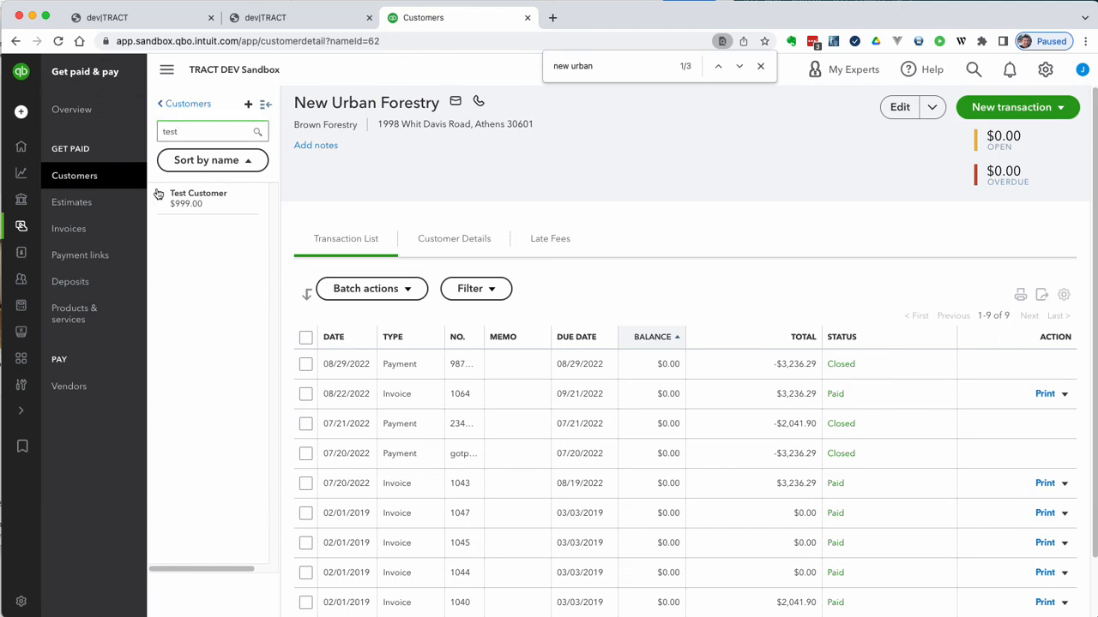
click(200, 204)
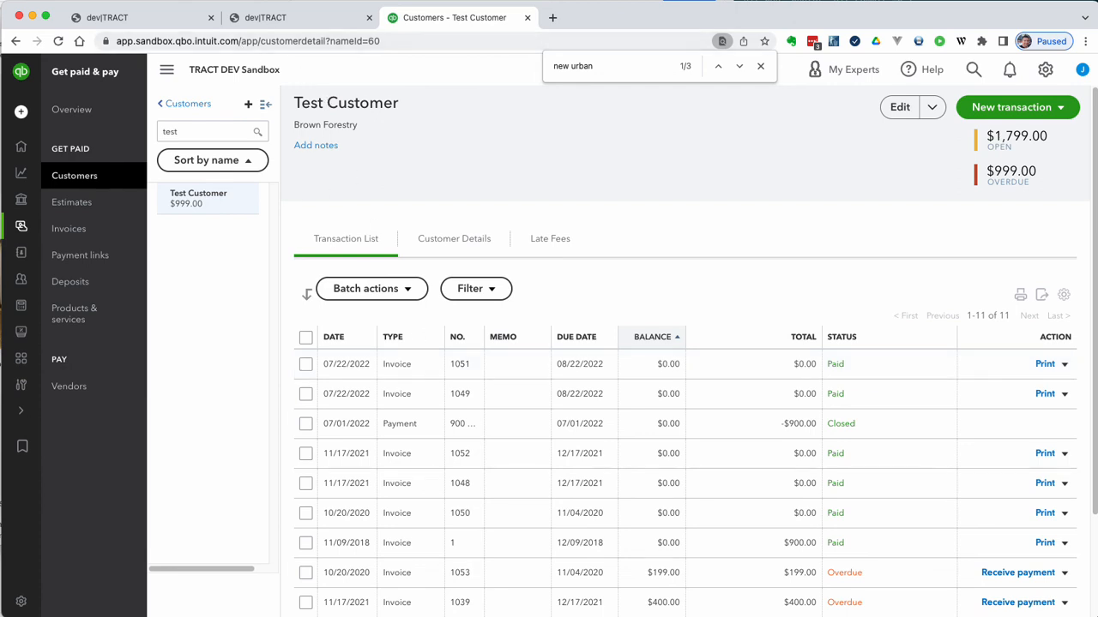
Compare the August 29, 2022 invoice's due date and amount in TRACT with Test Customer's matching invoice in QuickBooks.
click(169, 17)
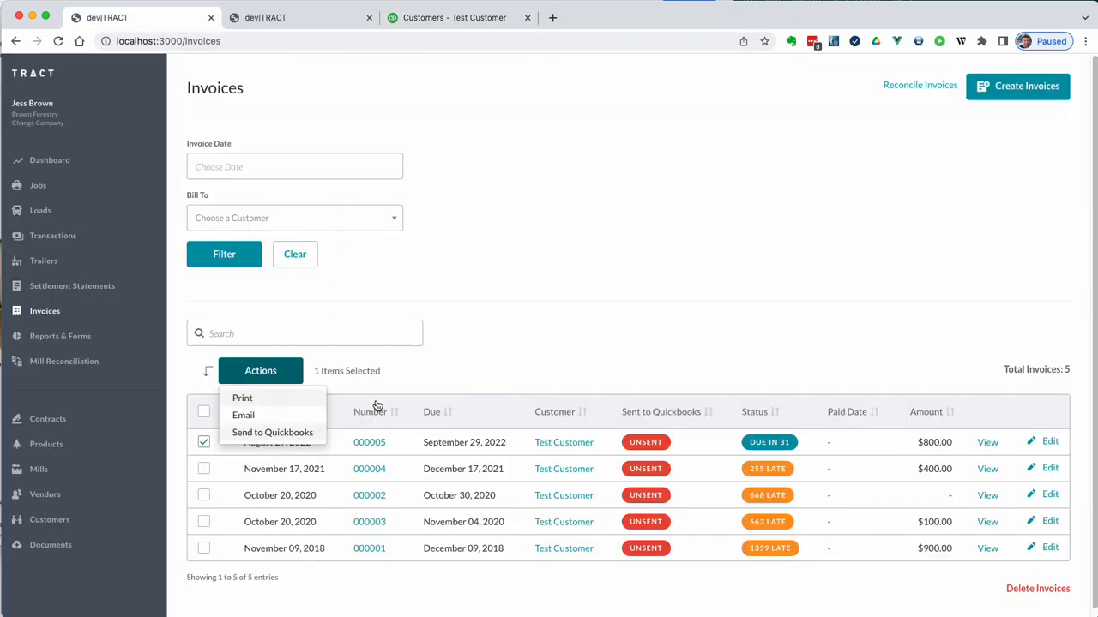
click(477, 376)
drag(454, 444, 507, 452)
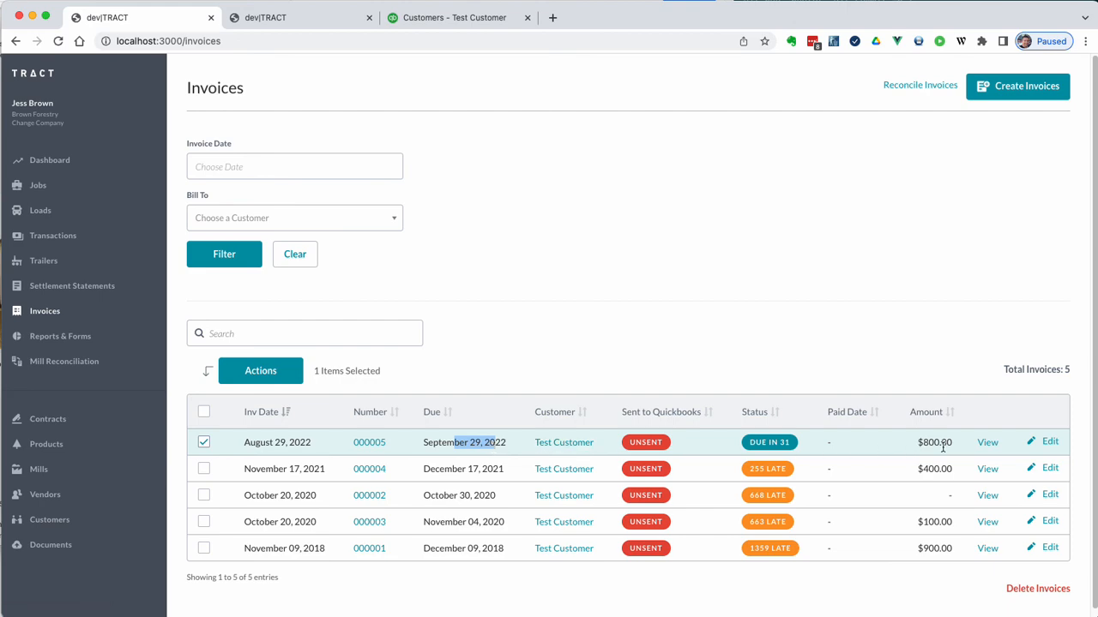
click(431, 22)
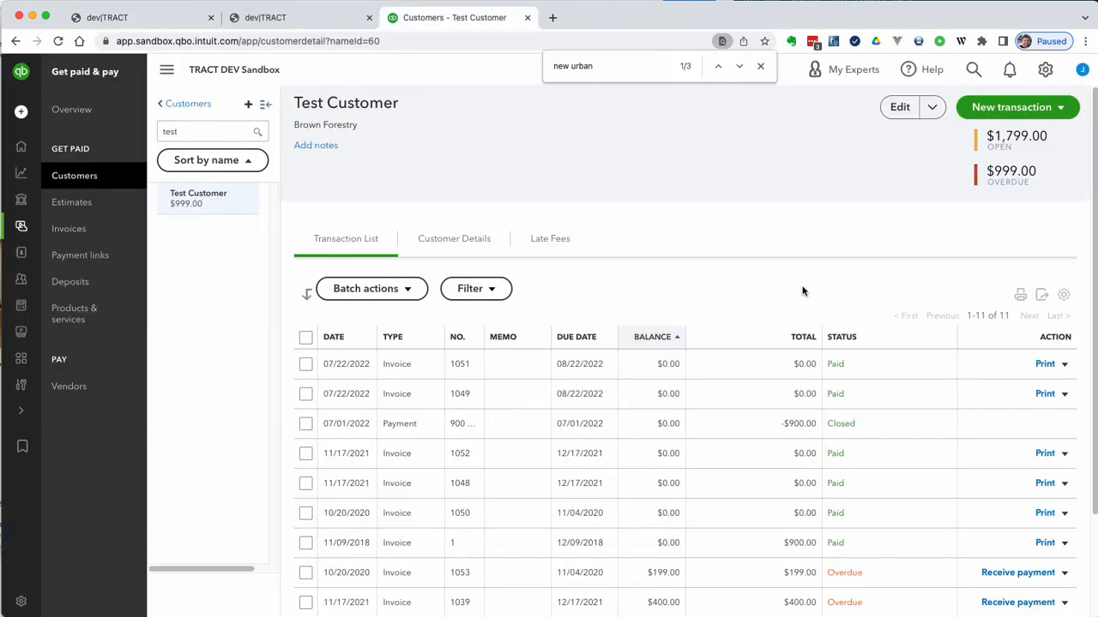
scroll(804, 289, down, 3)
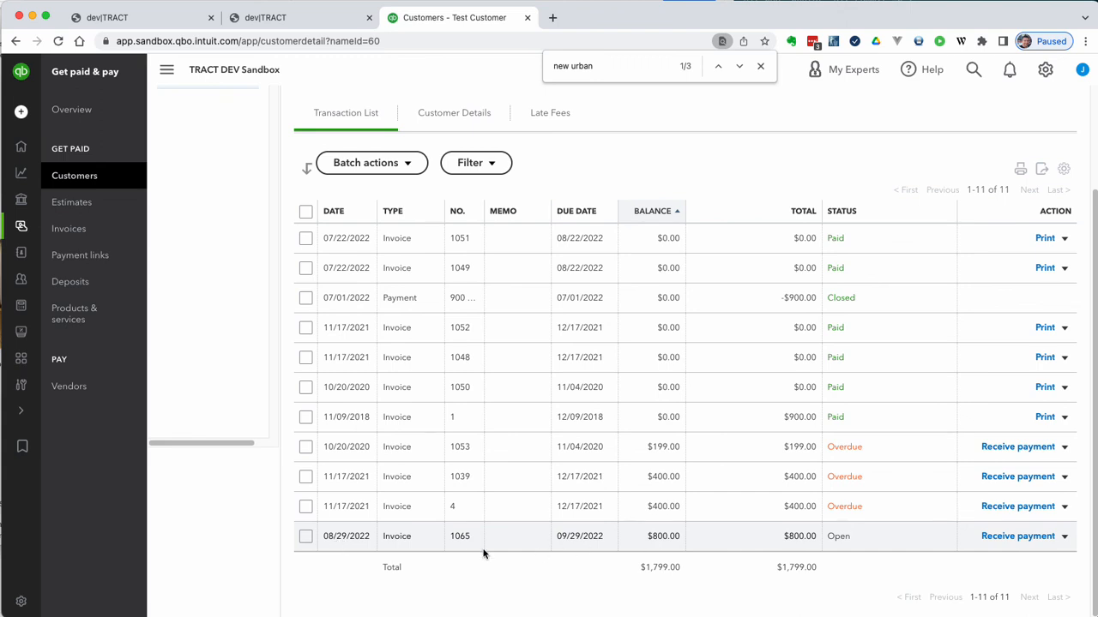
Open Test Customer's 08/29/2022 invoice, receive its full payment by Check with reference number 234234234, and save the payment.
click(464, 539)
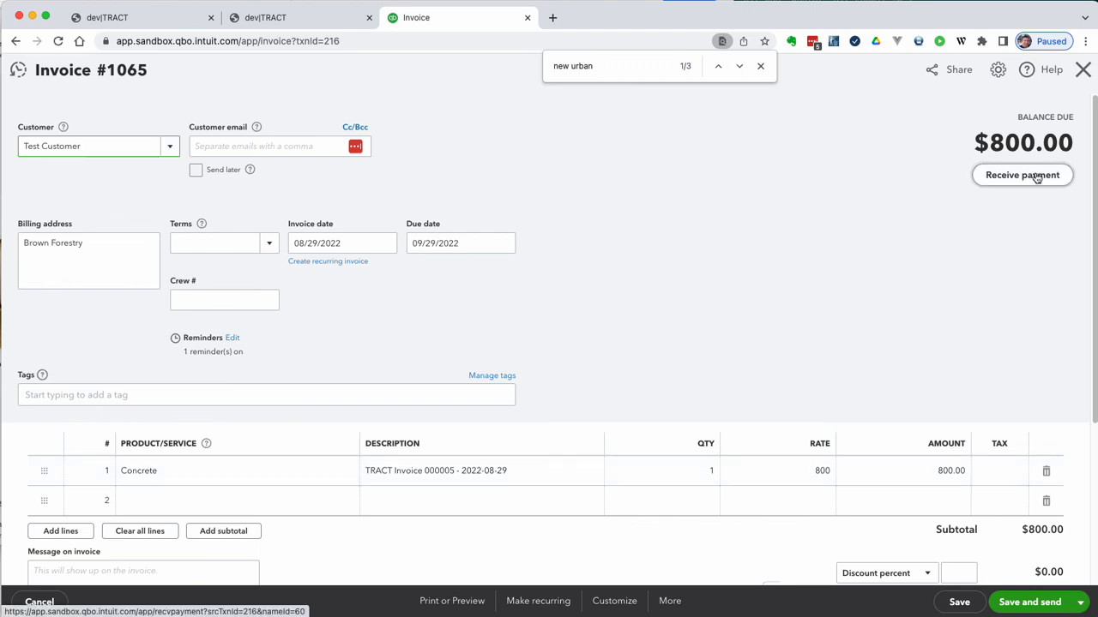
click(995, 175)
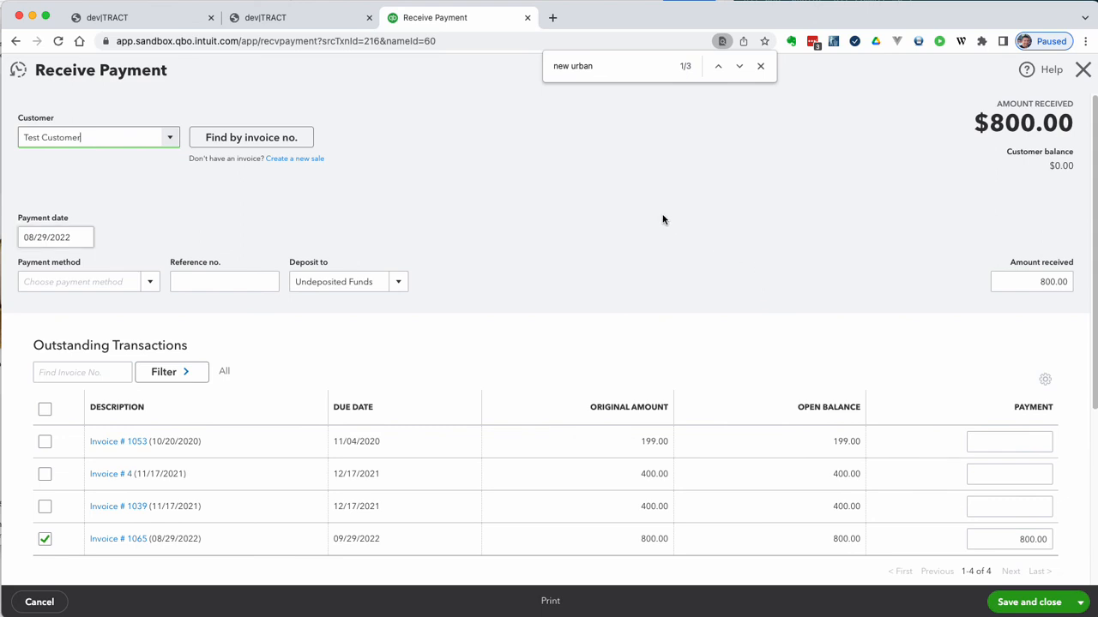
click(108, 280)
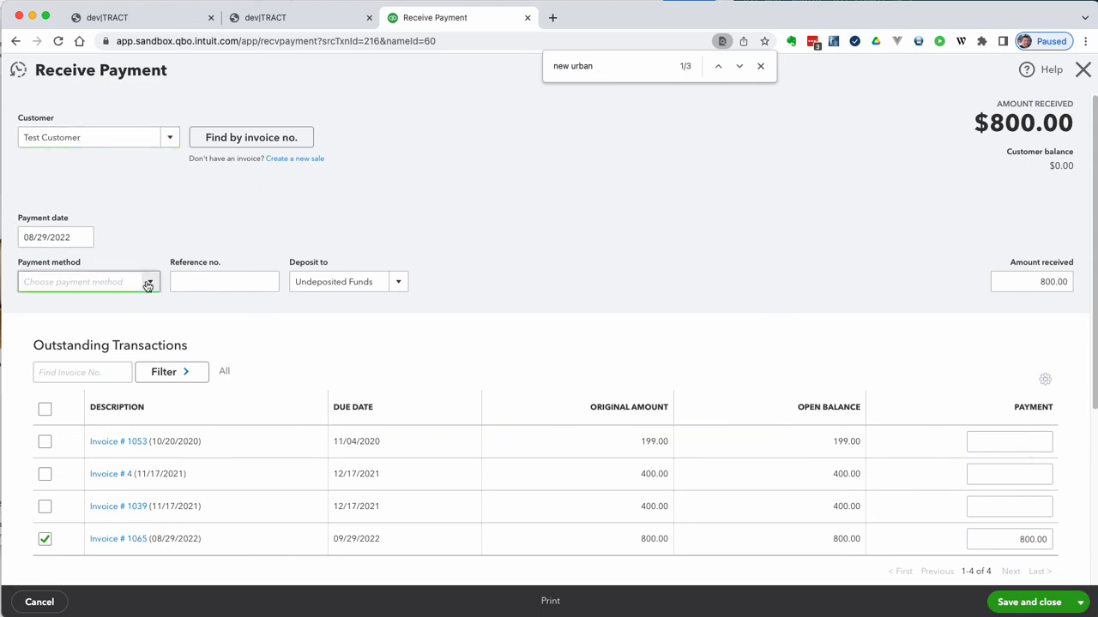
click(148, 283)
click(89, 373)
click(198, 279)
text(234234234)
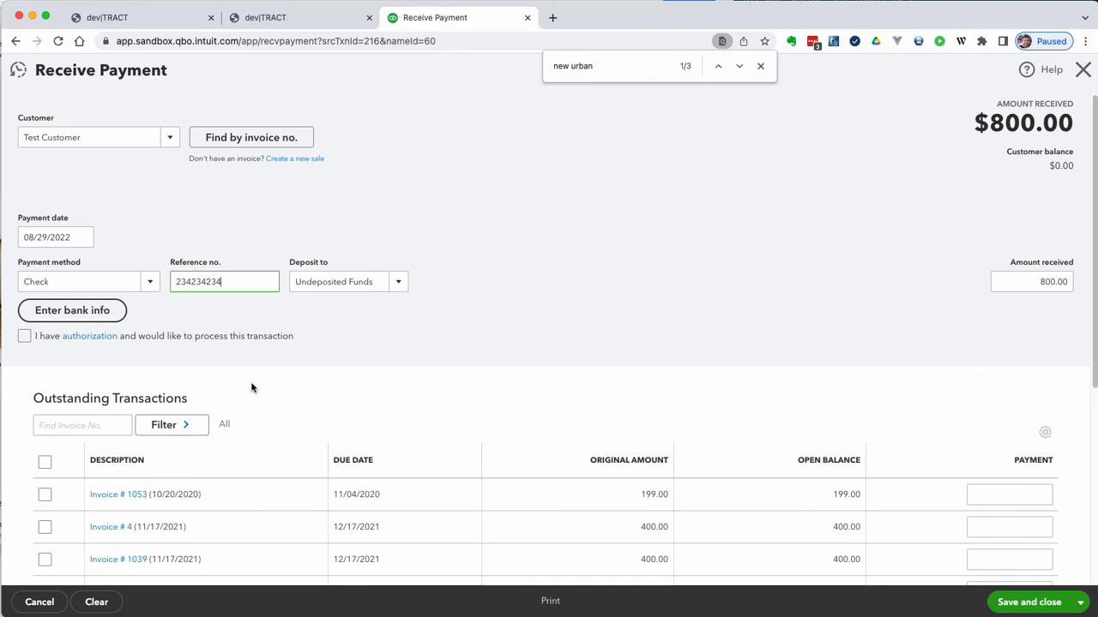
scroll(385, 495, down, 1)
scroll(385, 492, down, 5)
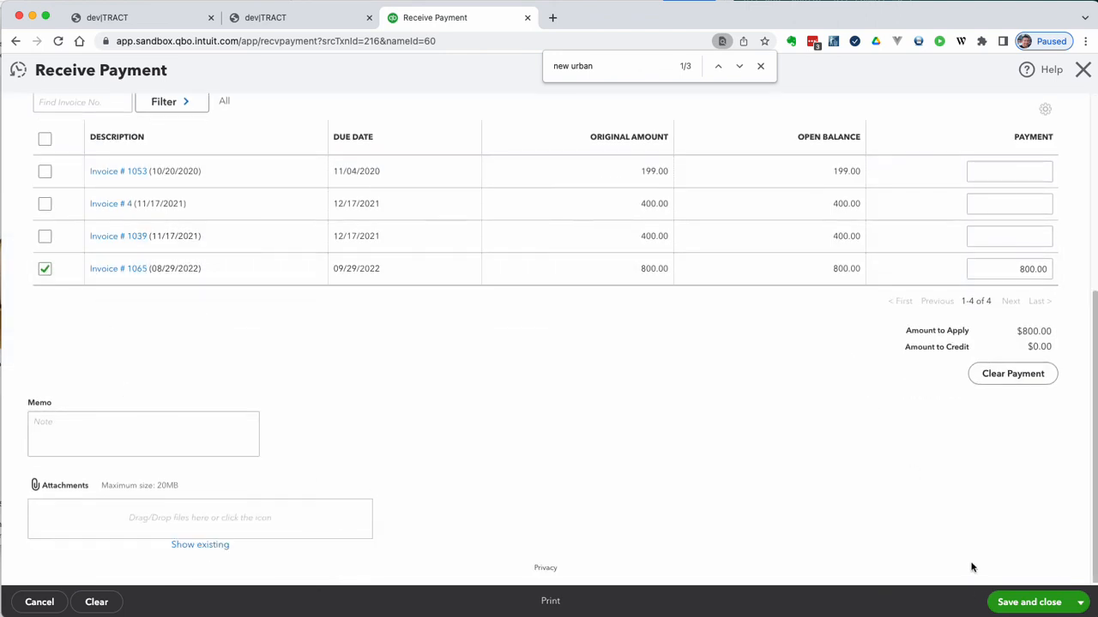
click(1027, 602)
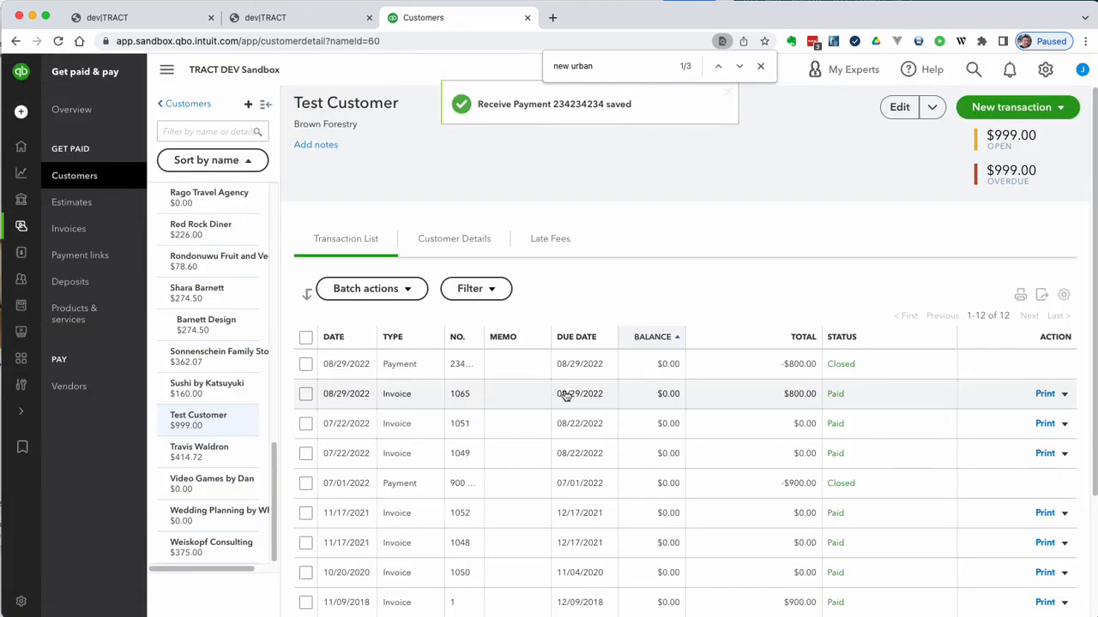
Switch to TRACT, refresh the invoices list, and check the August 29, 2022 invoice's paid status and paid date.
click(155, 19)
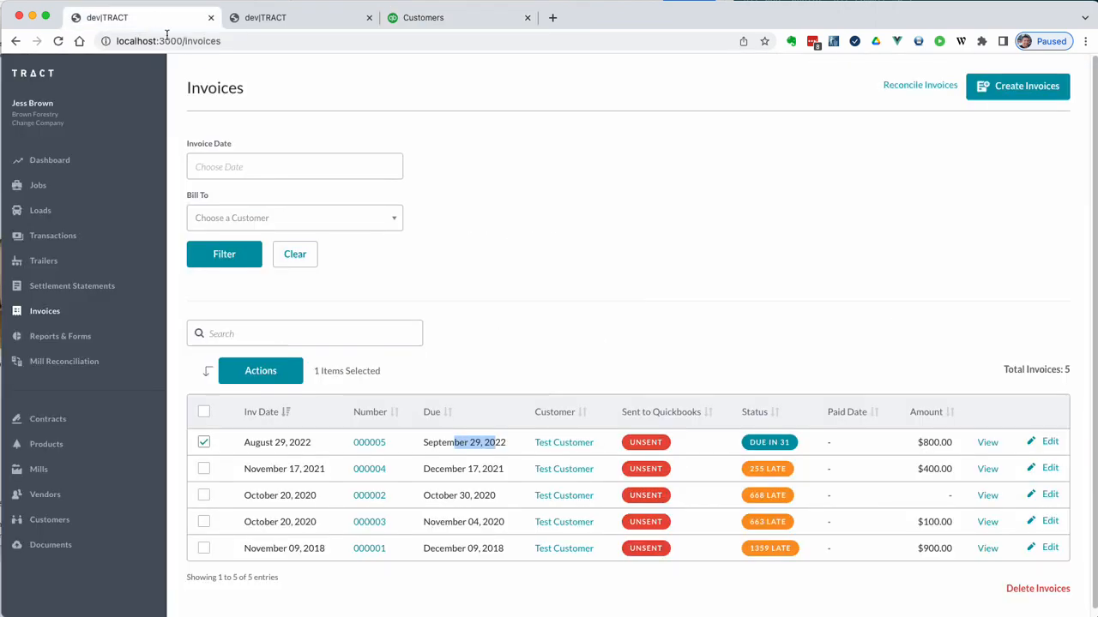
key(super+r)
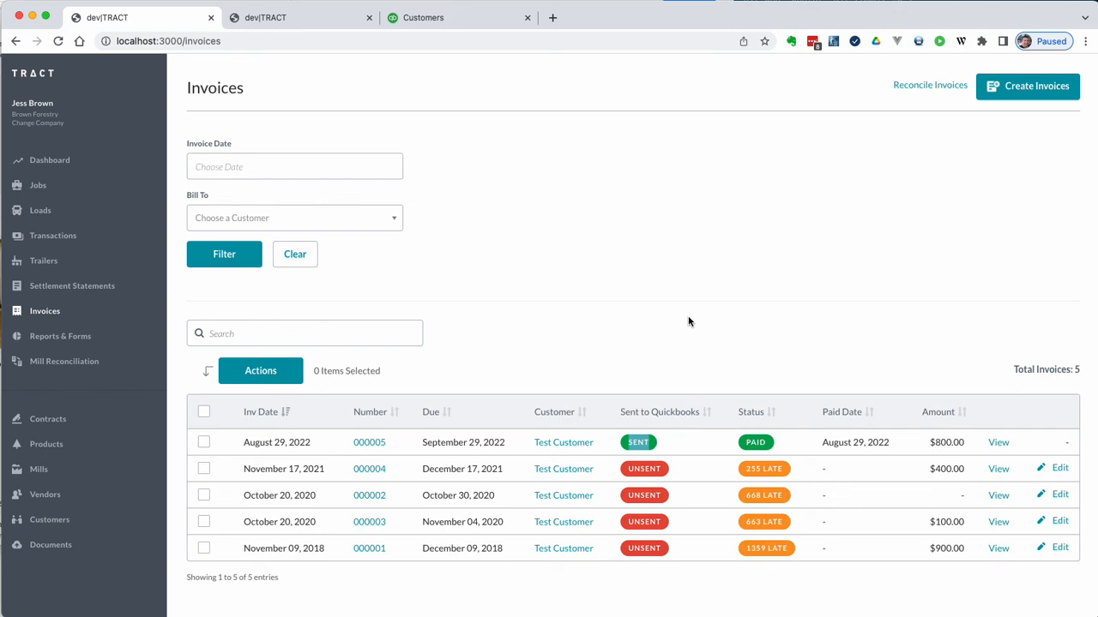
double_click(849, 443)
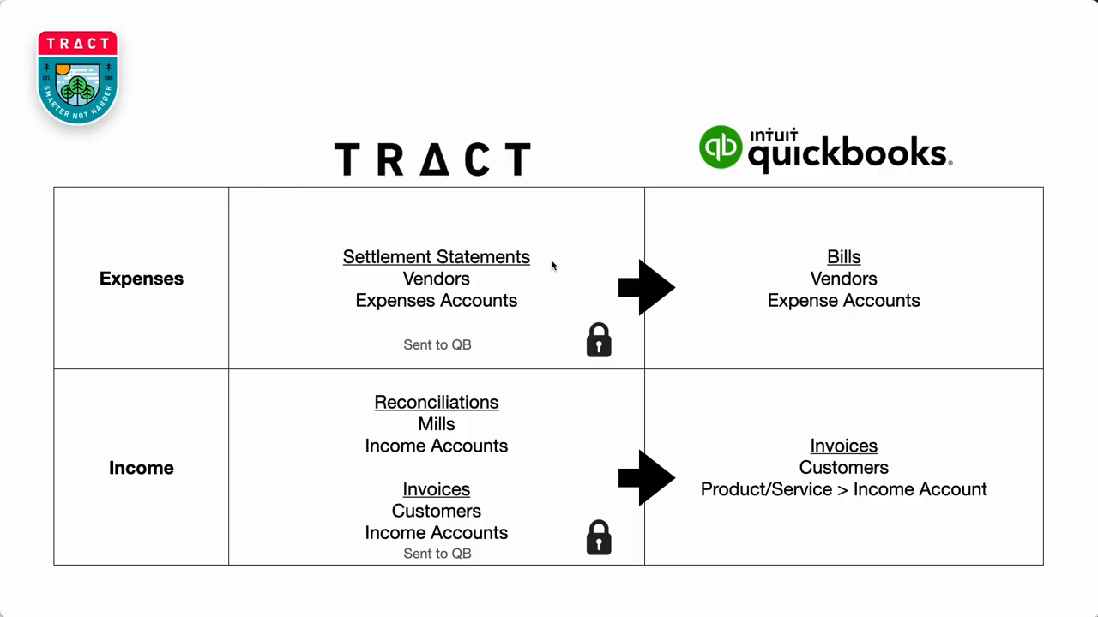
click(933, 327)
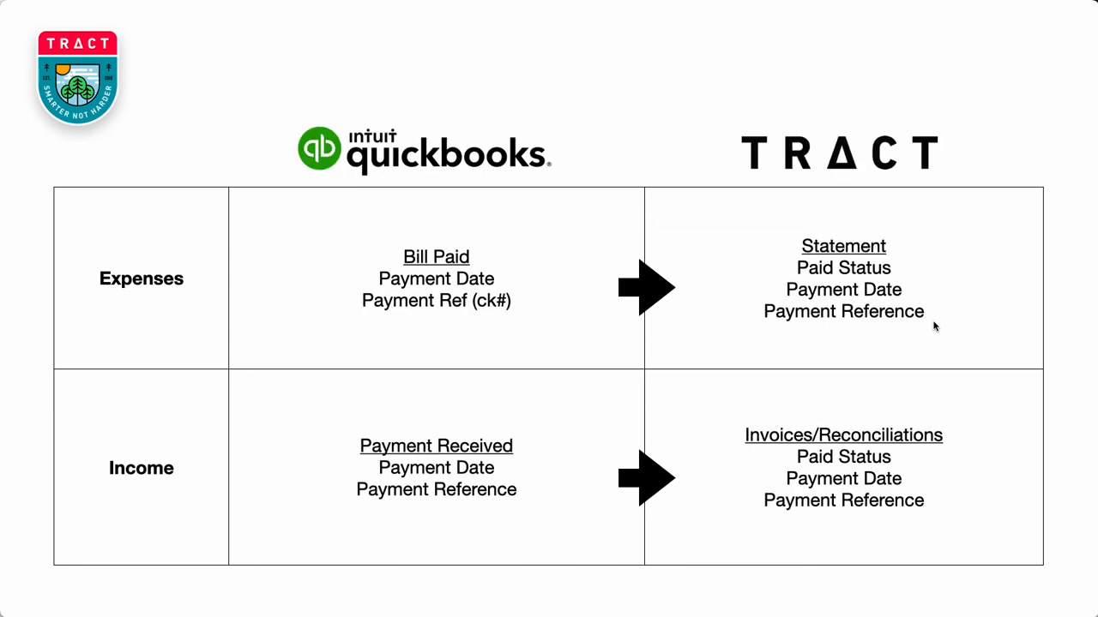